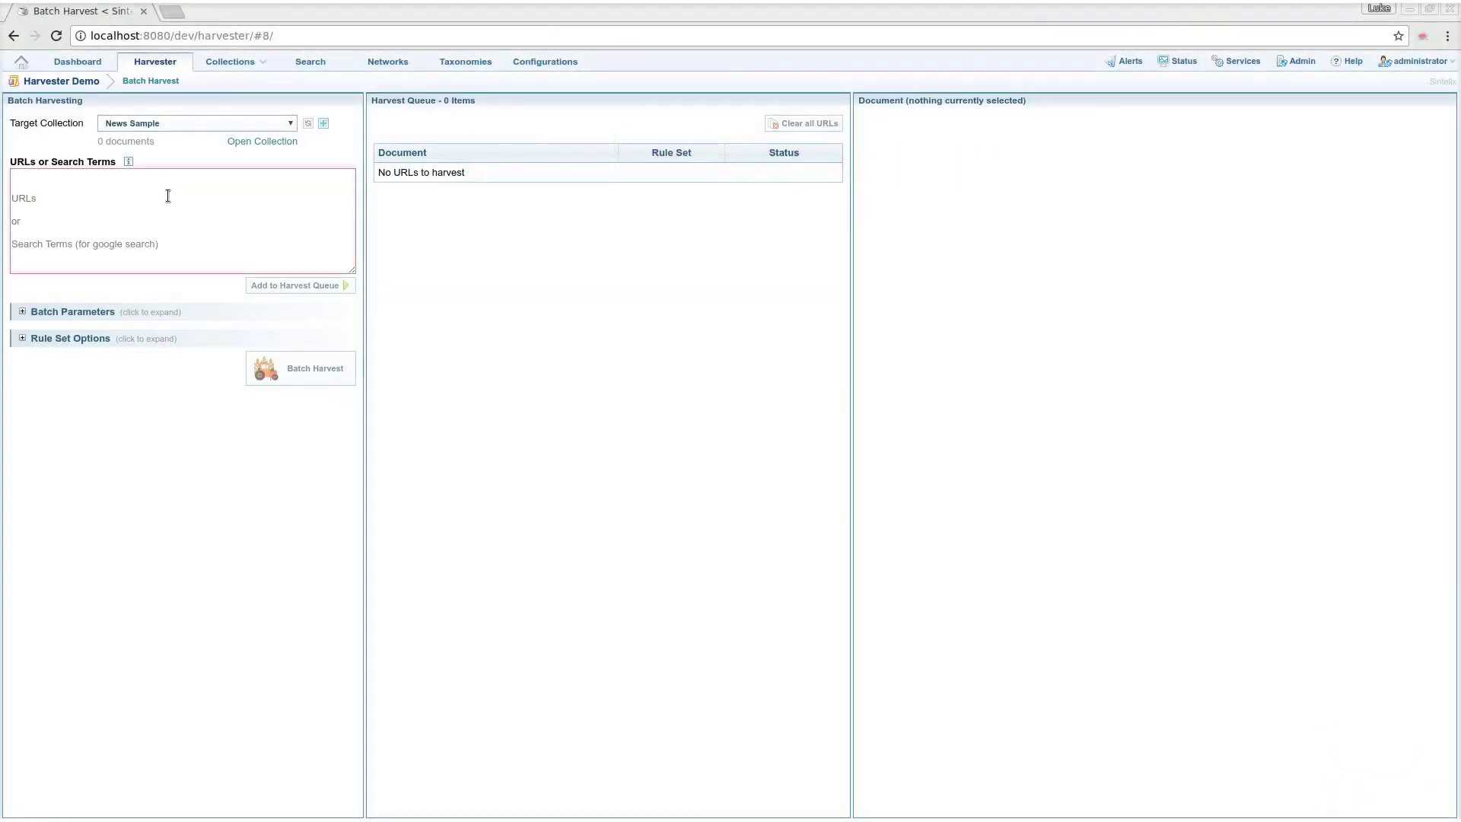
# - Paste the news URL list, 65 after deduplication, and batch harvest it into News Sample
pyautogui.hotkey('ctrl', 'v')
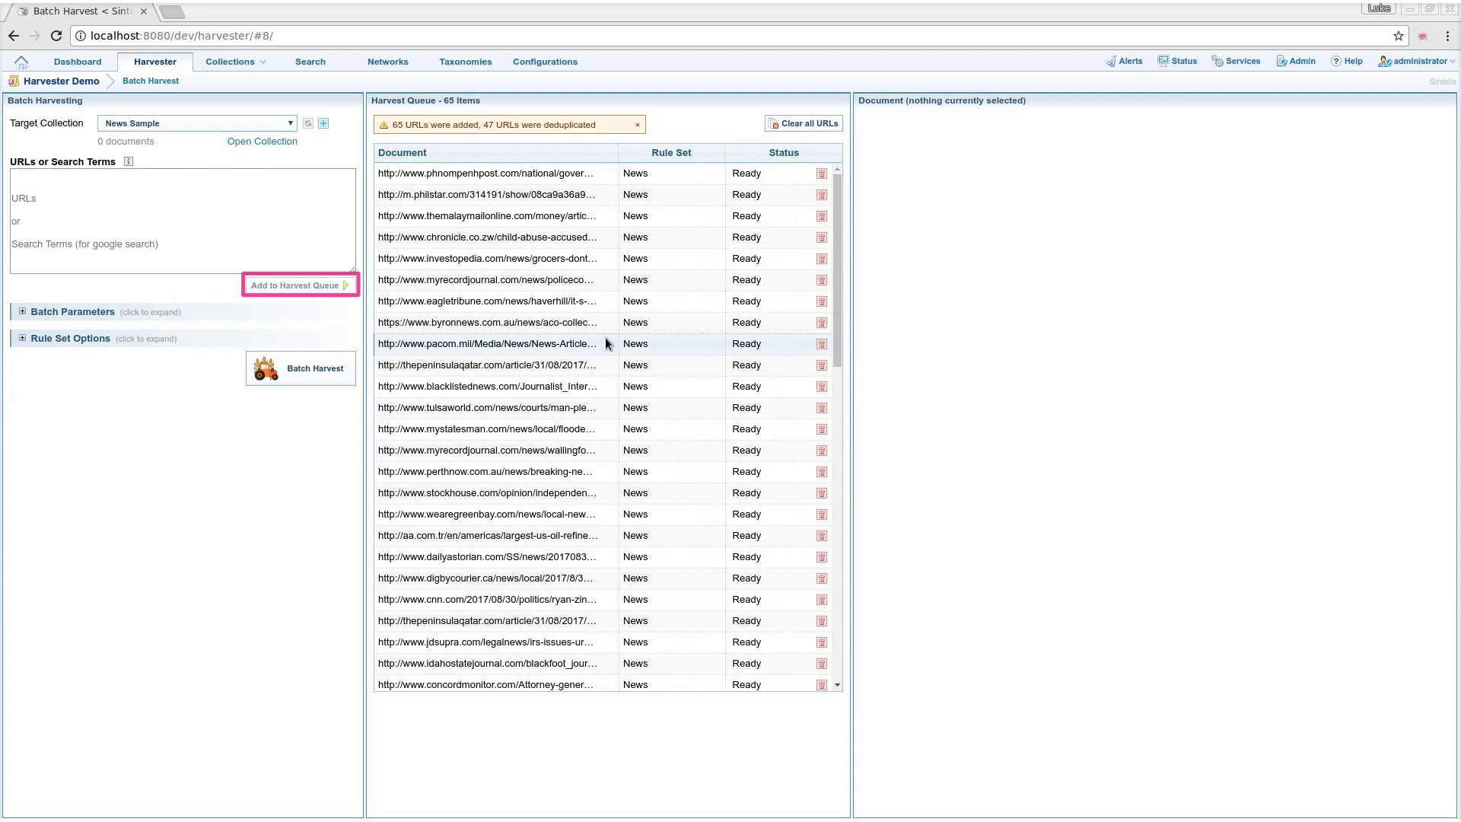
pyautogui.scroll(-3, 712, 342)
pyautogui.scroll(3, 711, 340)
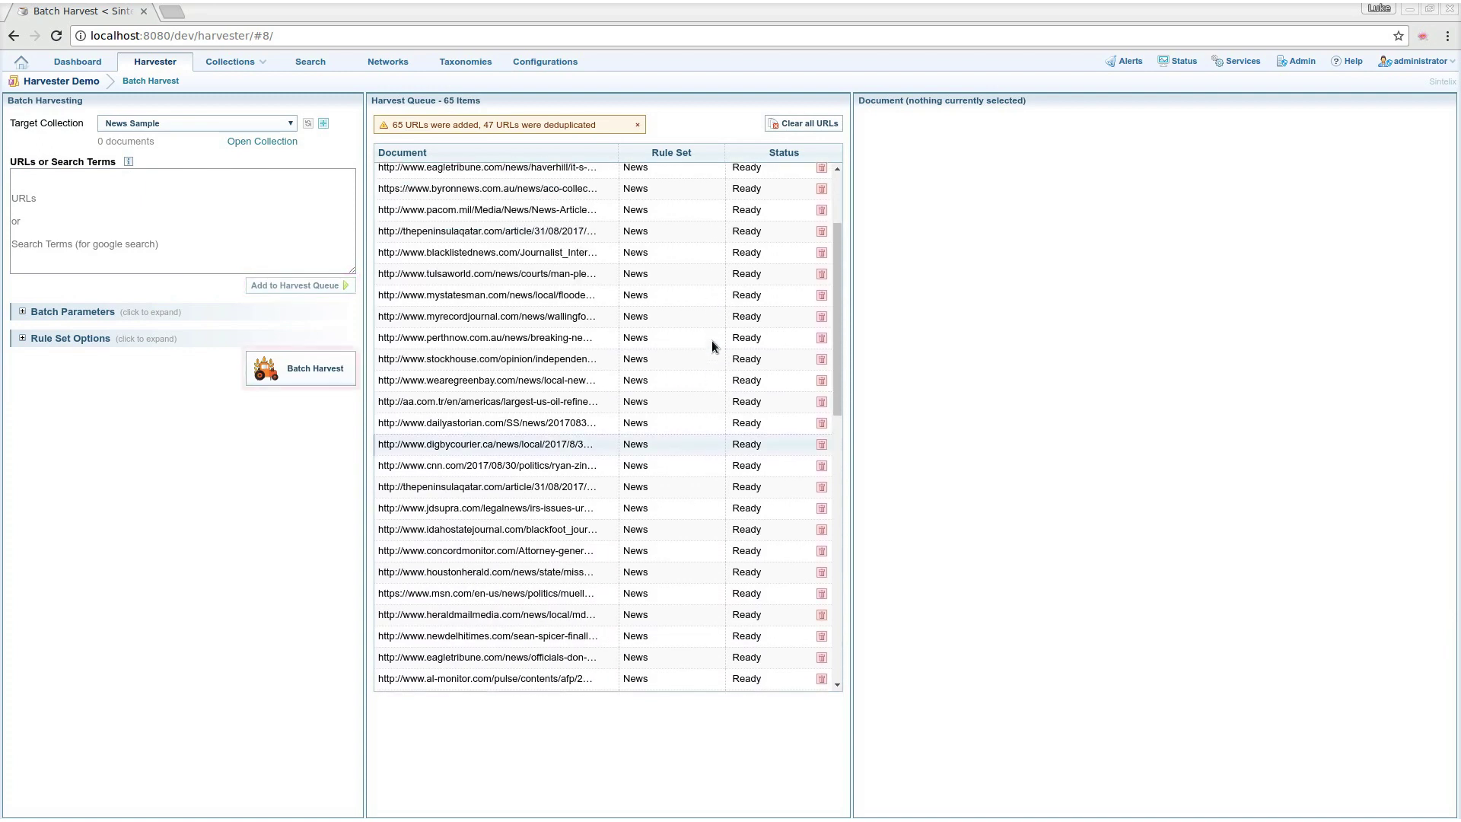
pyautogui.click(287, 367)
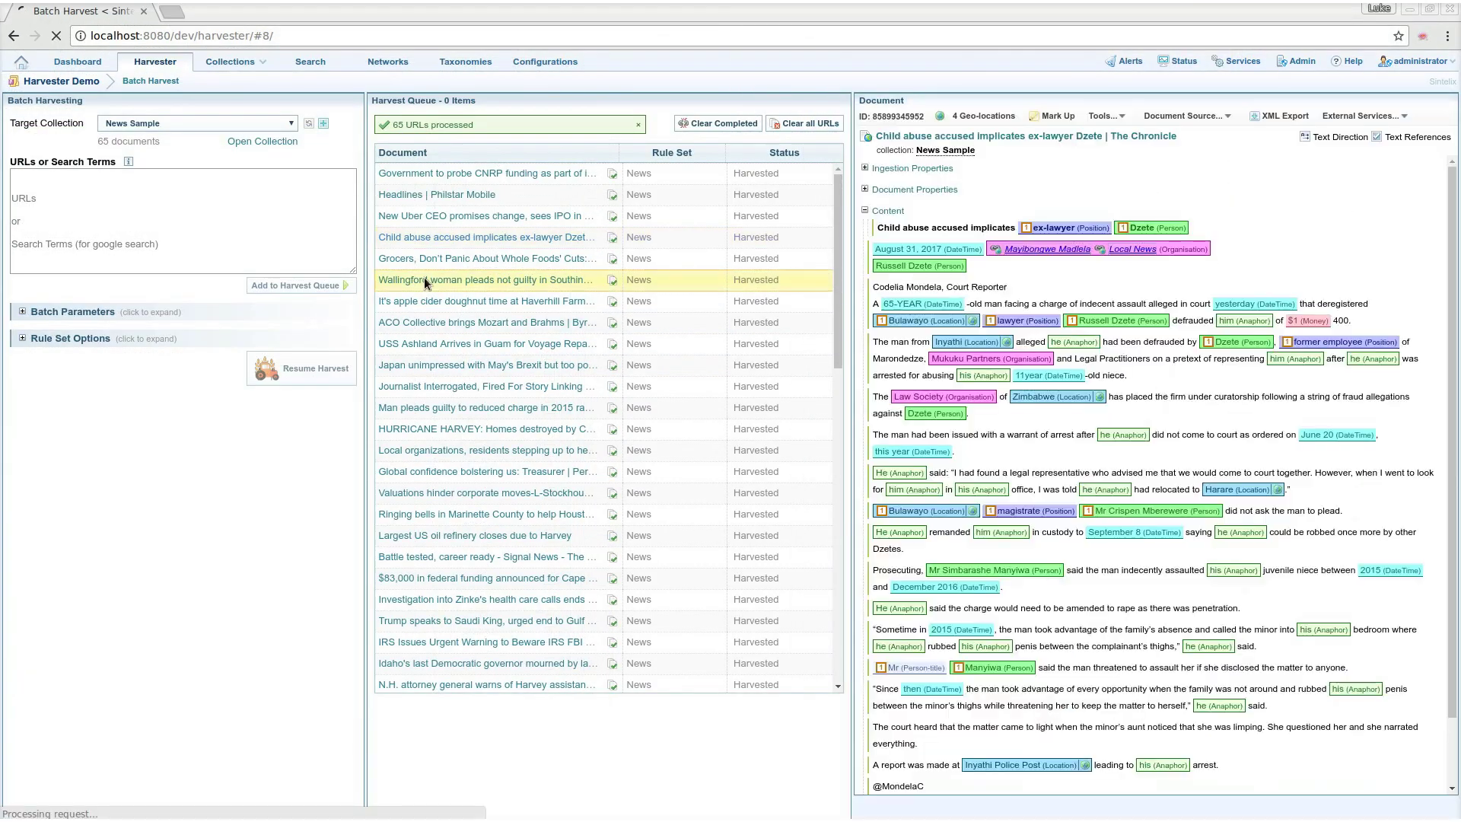
# - Open the Wallingford court article and preview its original web page with extracted text marked
pyautogui.click(424, 280)
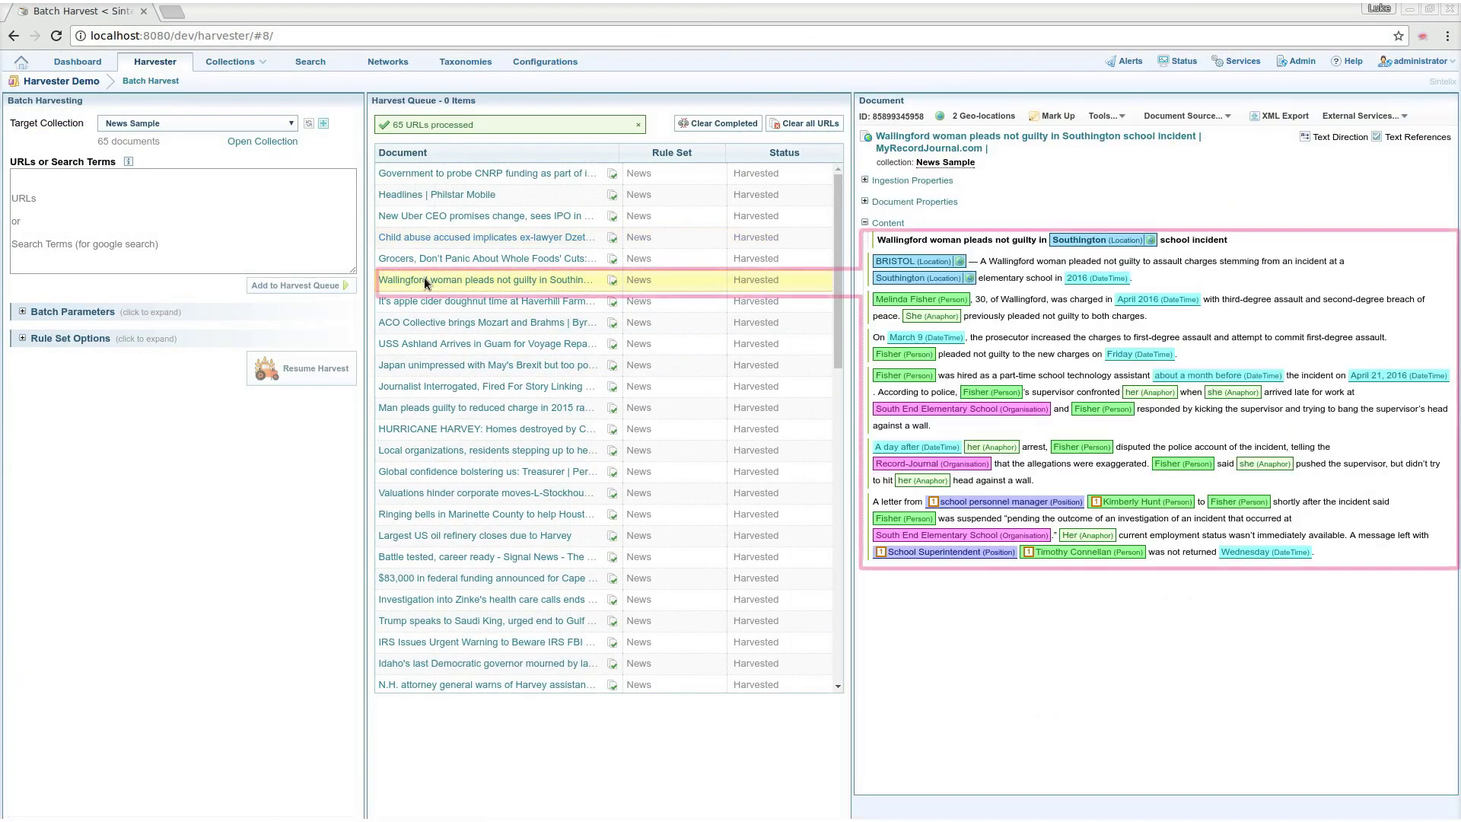
pyautogui.click(612, 281)
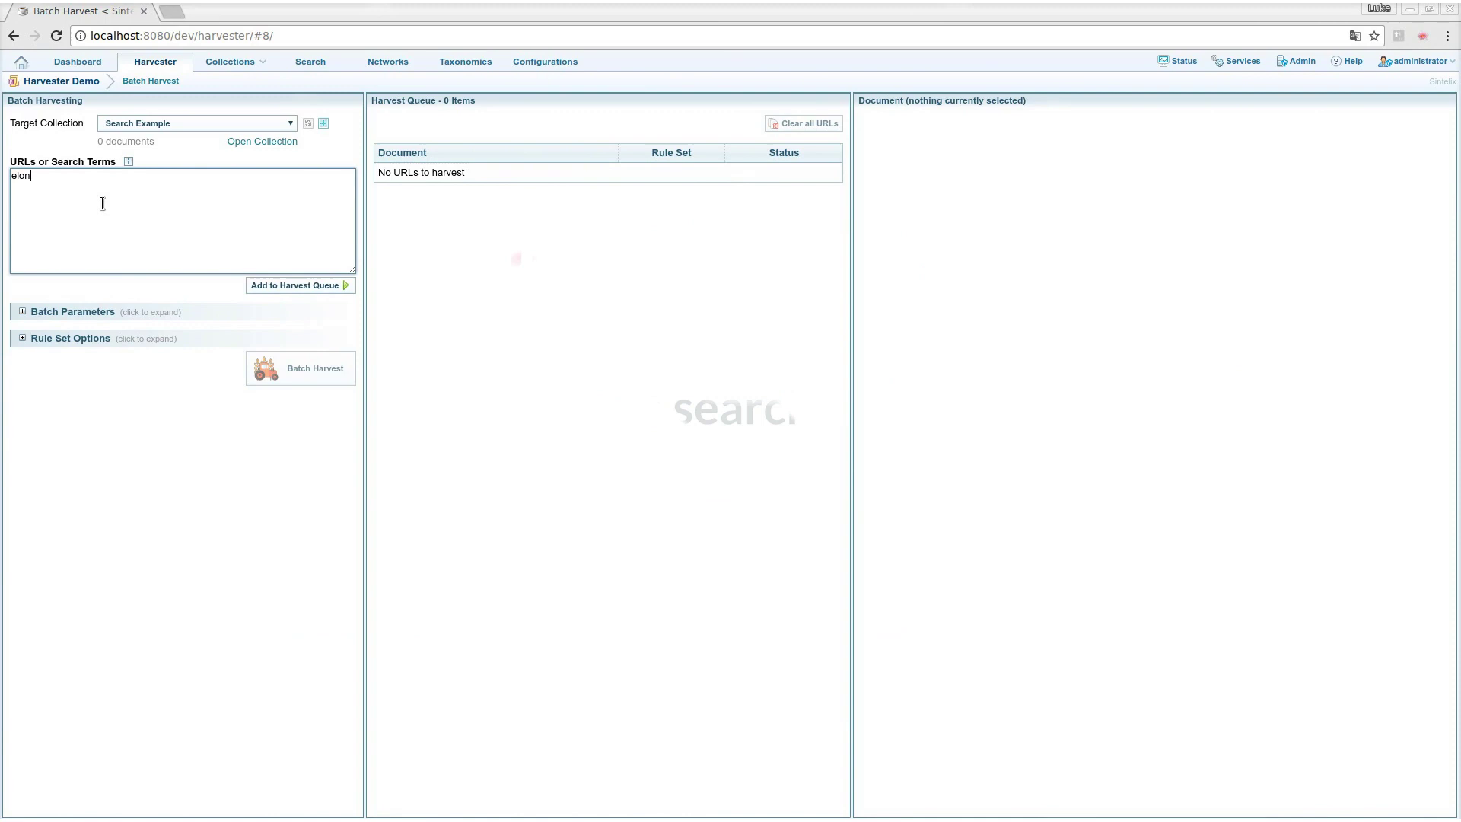
# - Queue and batch harvest the 'elon musk' Google search, then open the Elon Musk | Tesla document
pyautogui.click(256, 286)
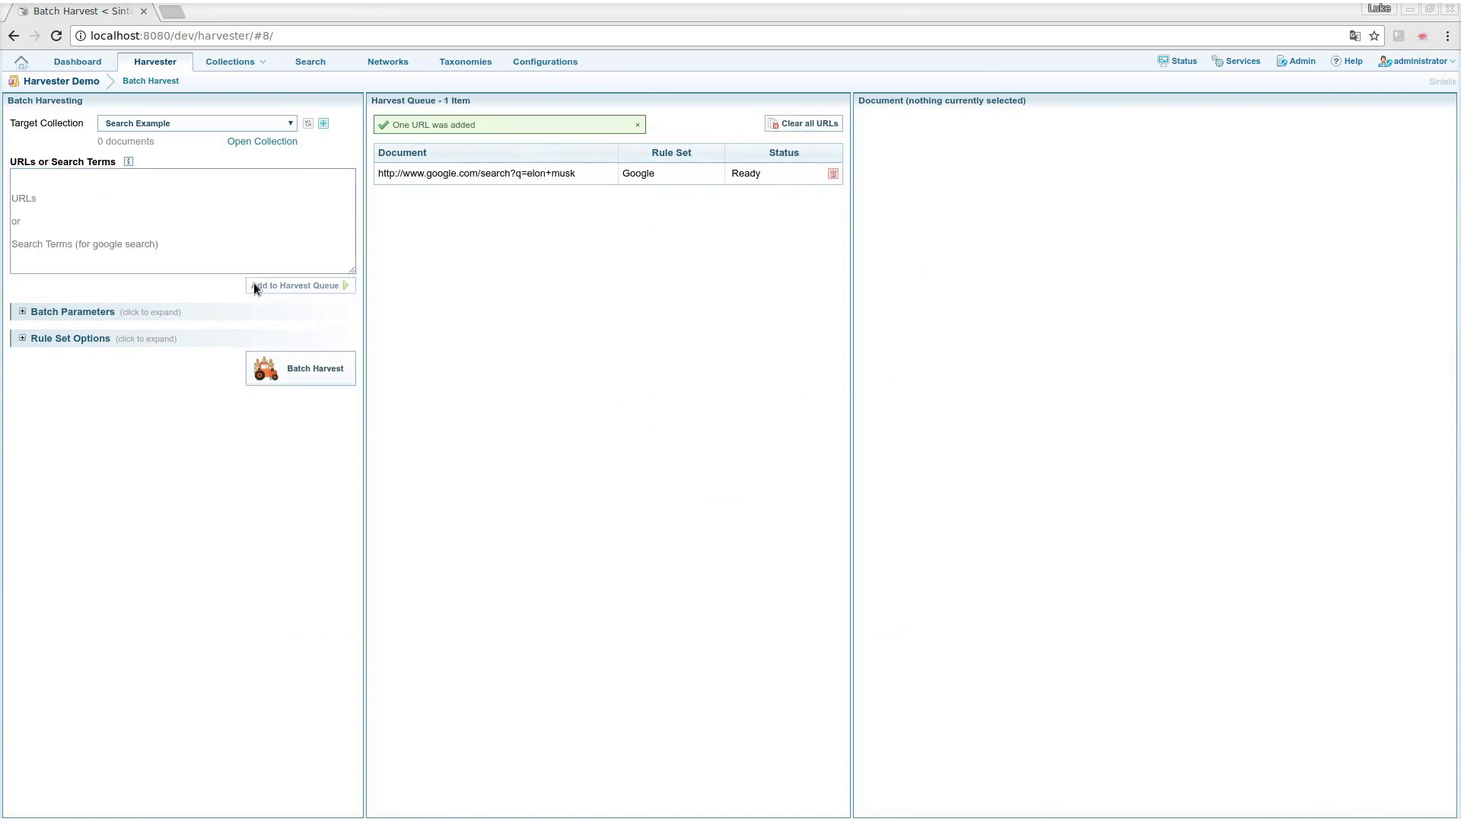
pyautogui.click(295, 375)
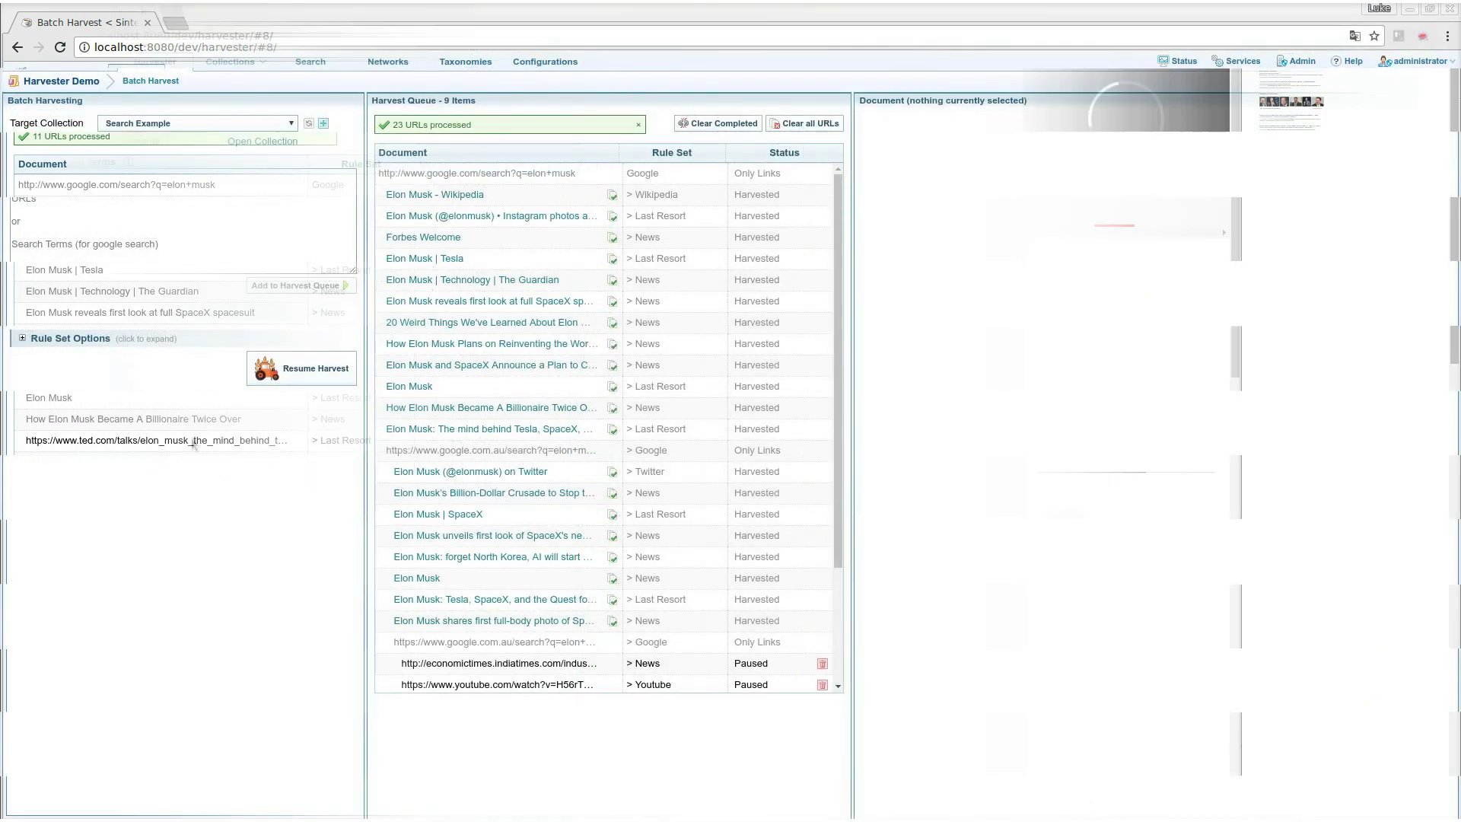
pyautogui.click(450, 259)
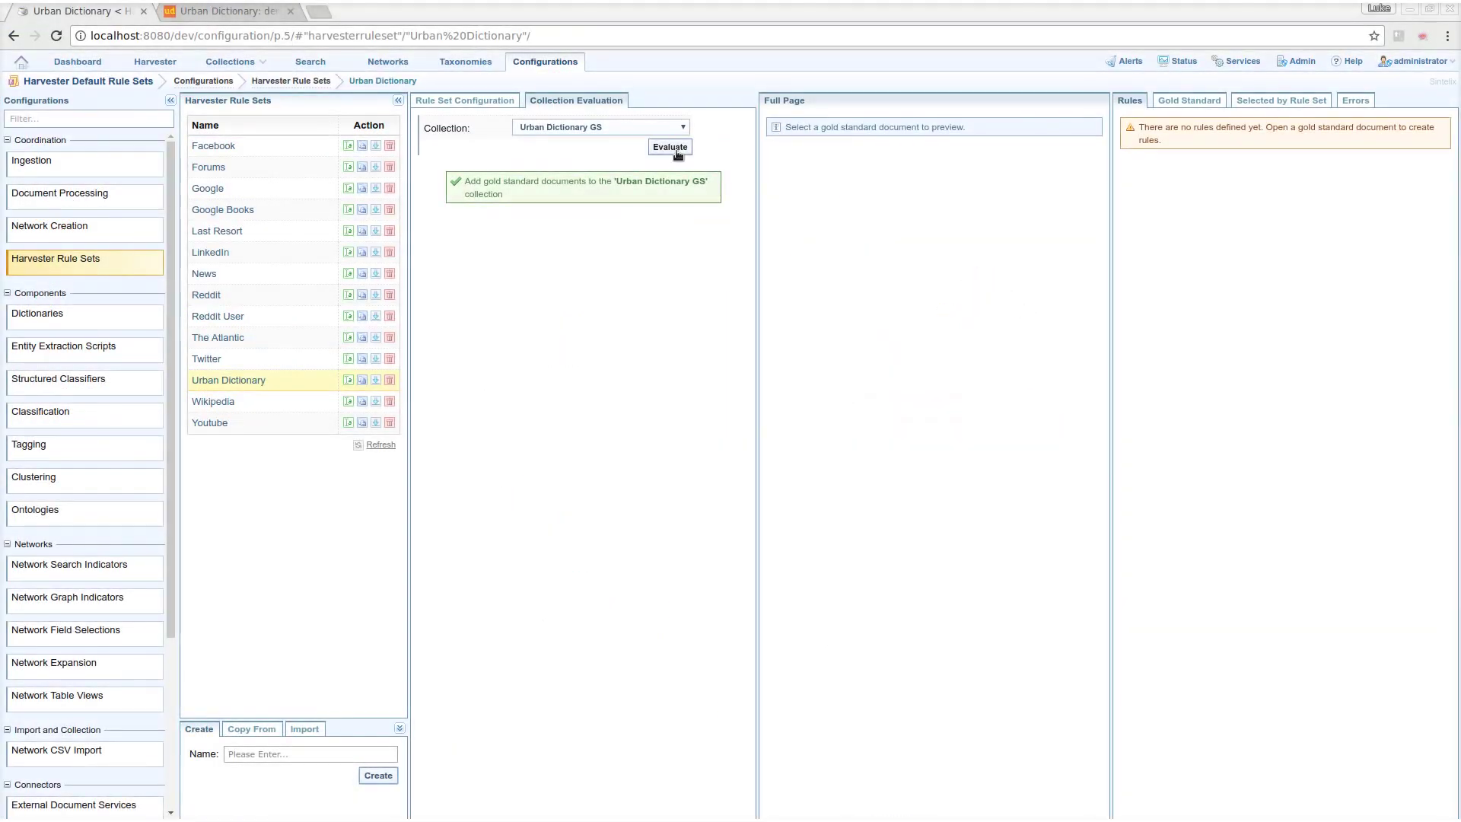
# - Evaluate the rule set against Urban Dictionary GS and open the Example gold document, widening the workspace
pyautogui.click(675, 151)
pyautogui.click(480, 219)
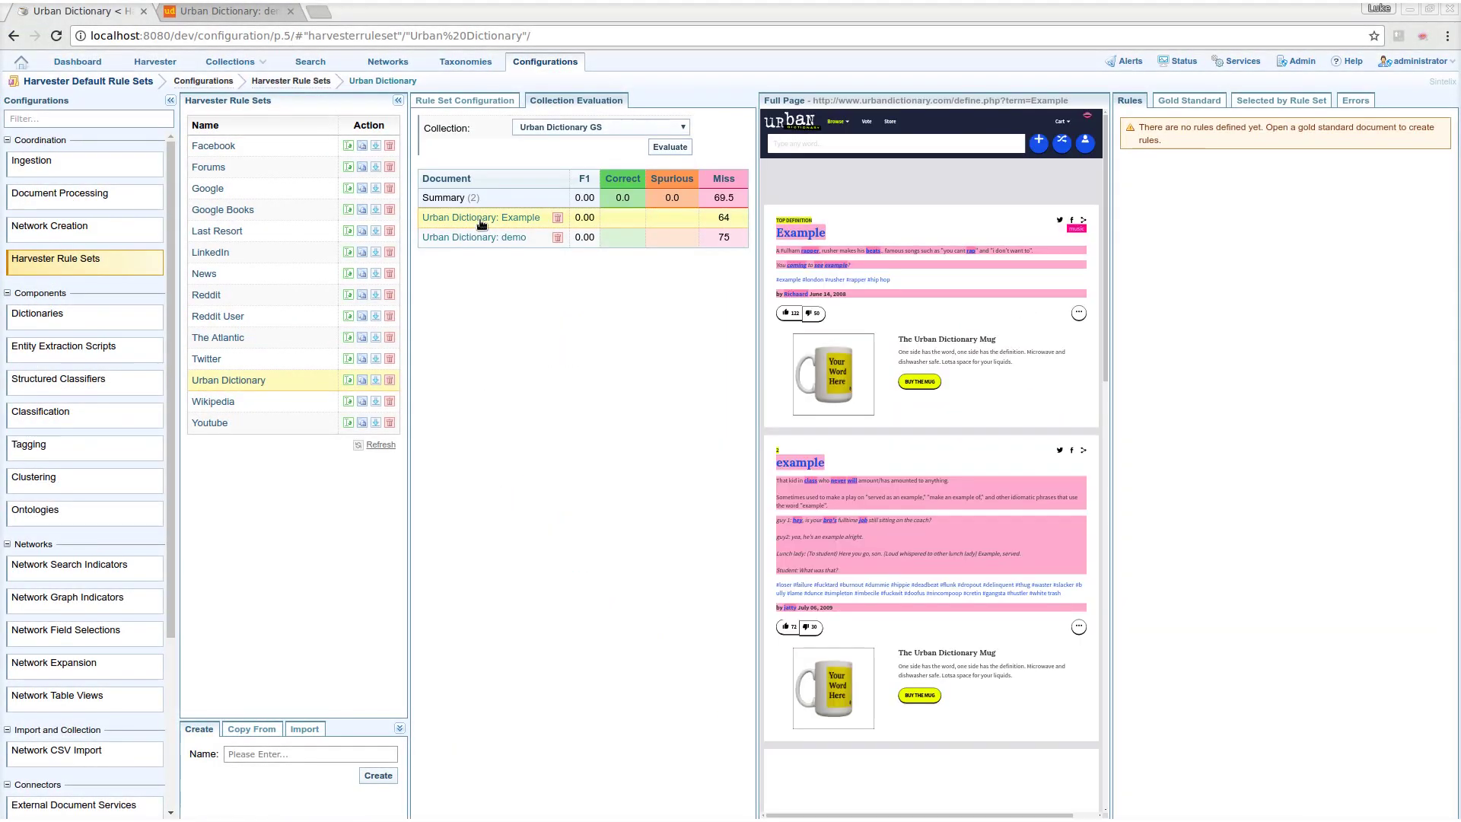
pyautogui.click(398, 100)
pyautogui.click(170, 101)
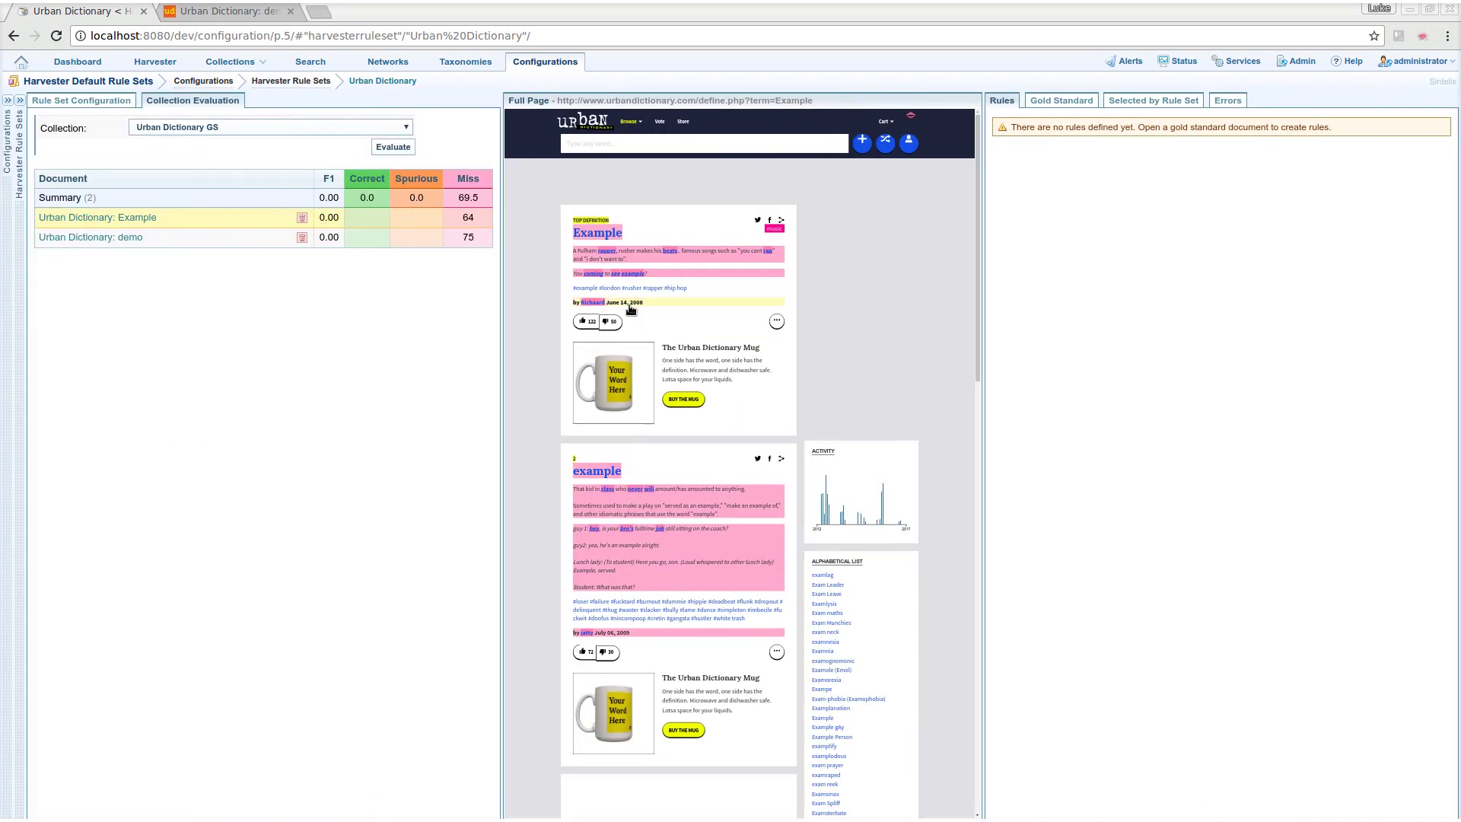
# - Add rules for the headword (A-1), definition paragraph (DIV-1) and example sentence (DIV-2)
pyautogui.click(599, 233)
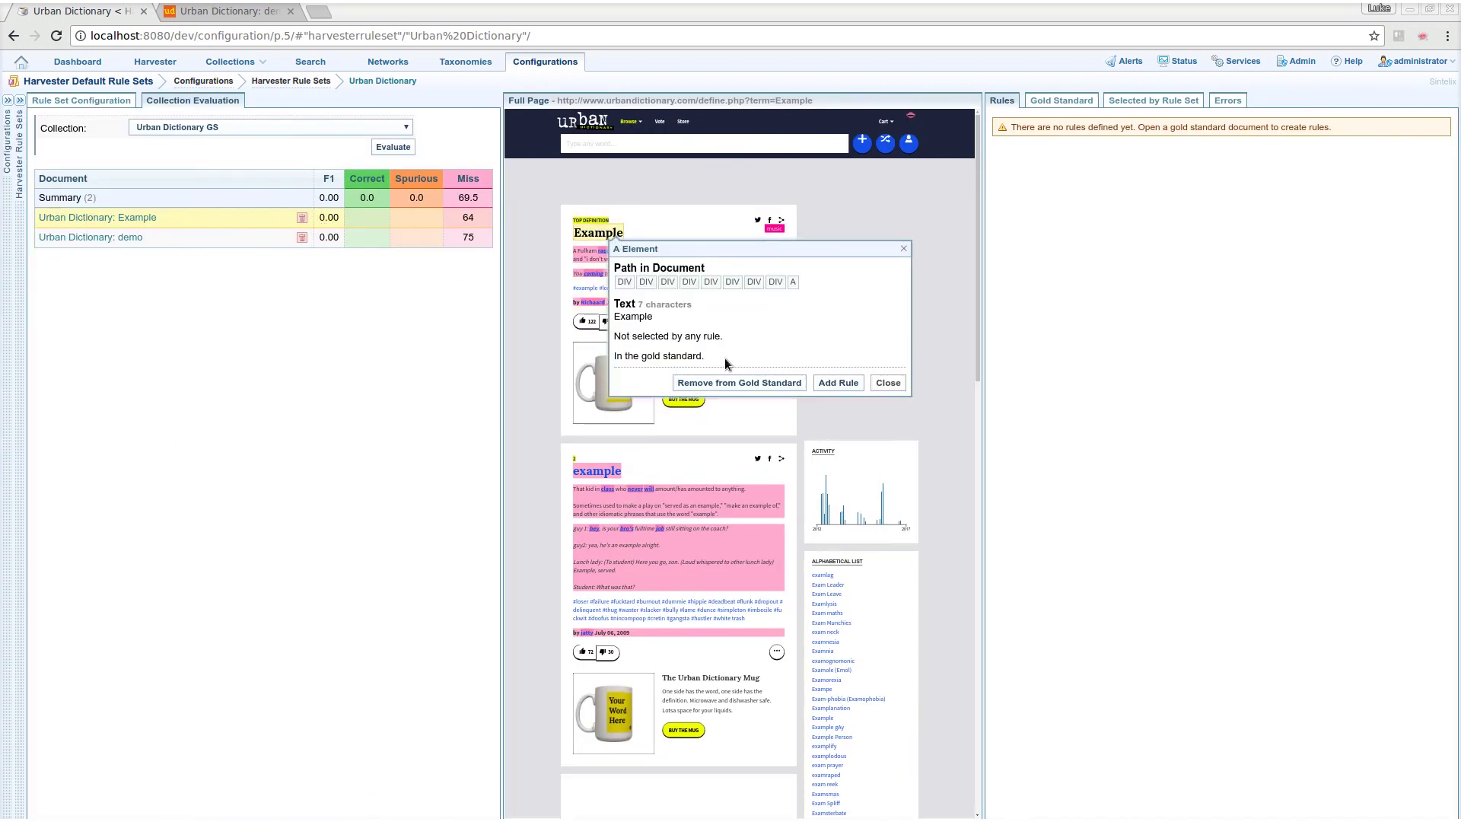
pyautogui.click(831, 381)
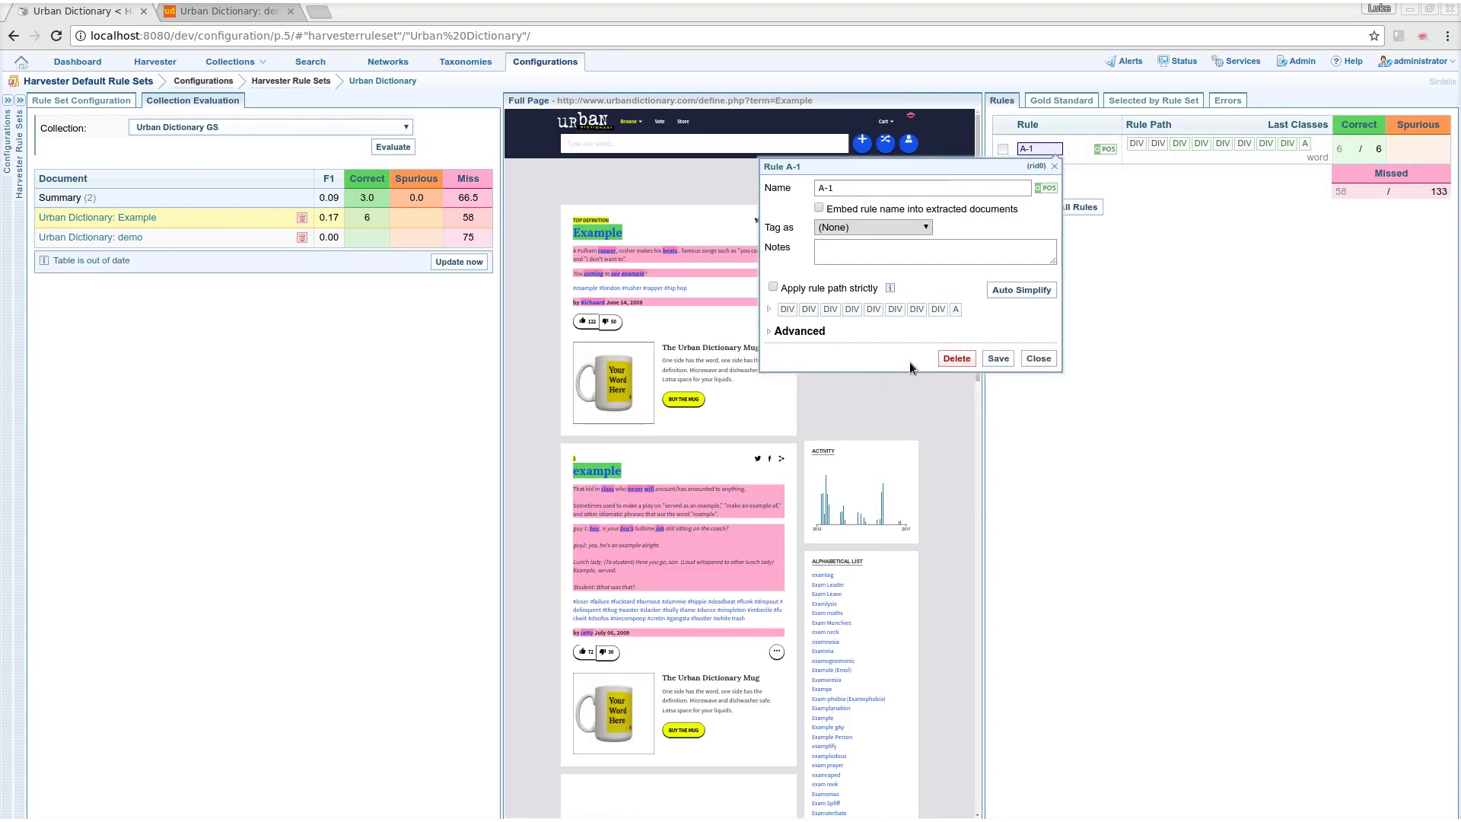
pyautogui.click(998, 358)
pyautogui.click(654, 260)
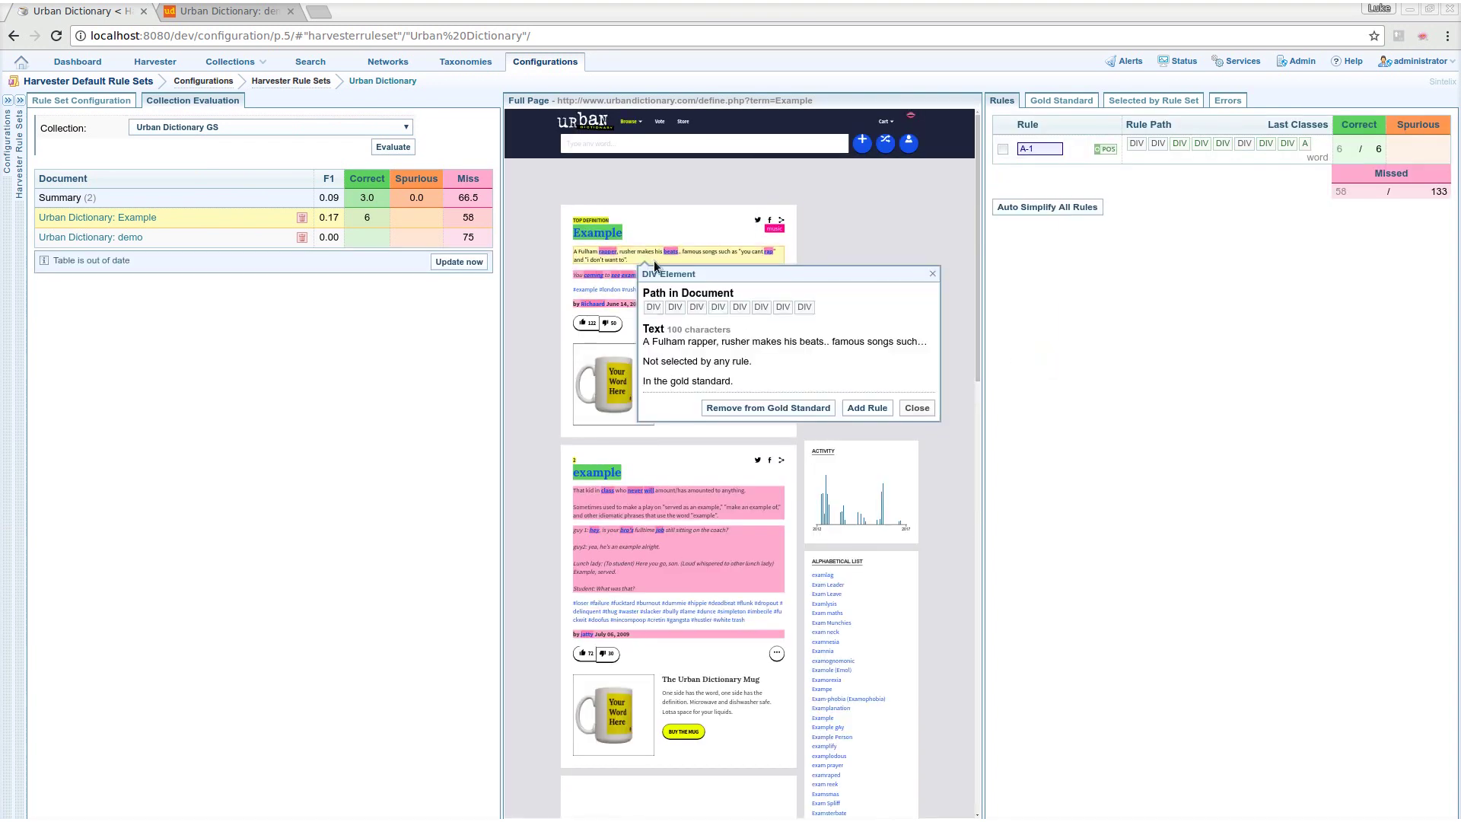
pyautogui.click(865, 408)
pyautogui.click(1038, 387)
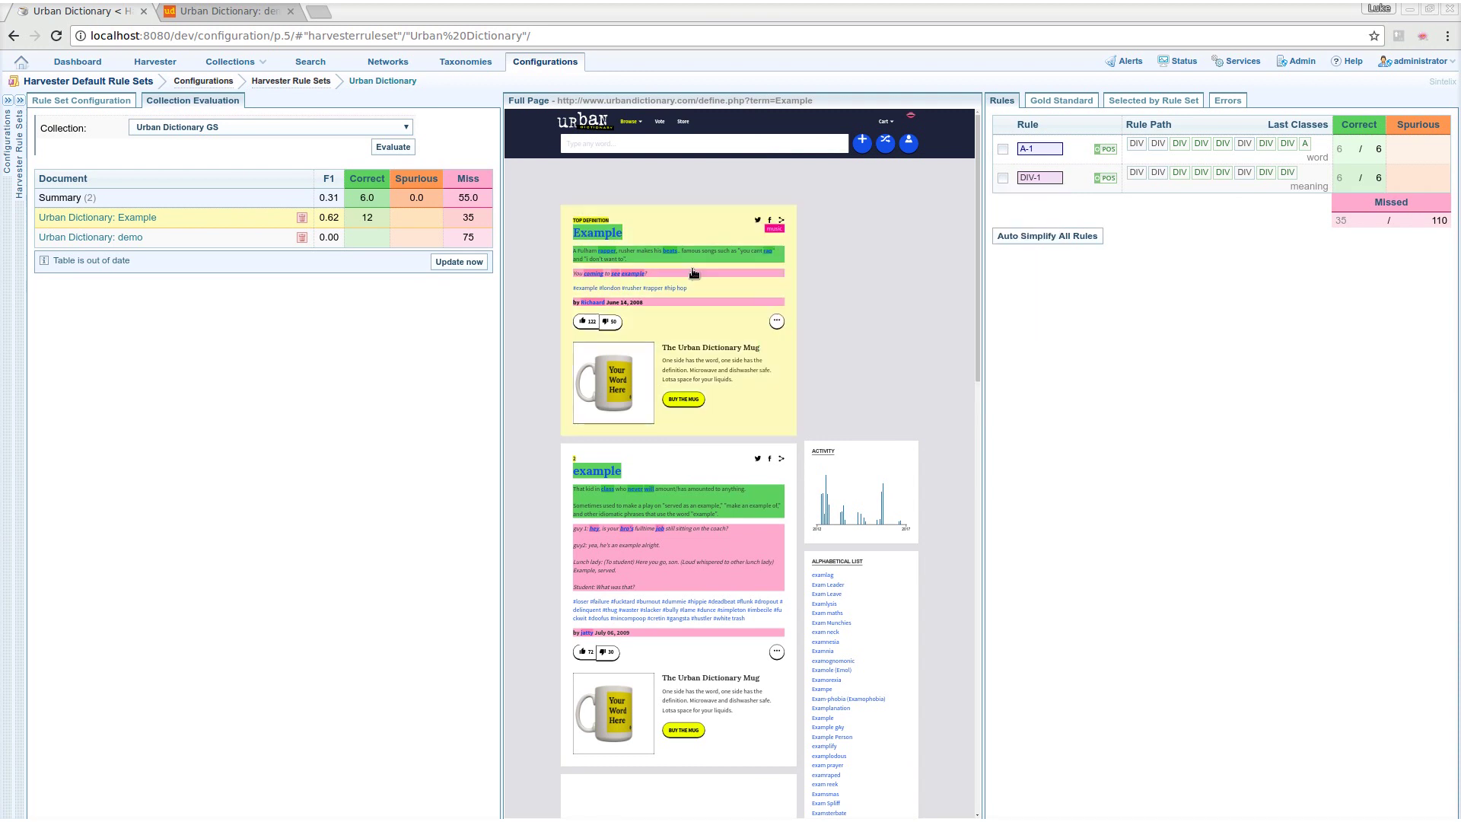
pyautogui.click(704, 274)
pyautogui.click(899, 426)
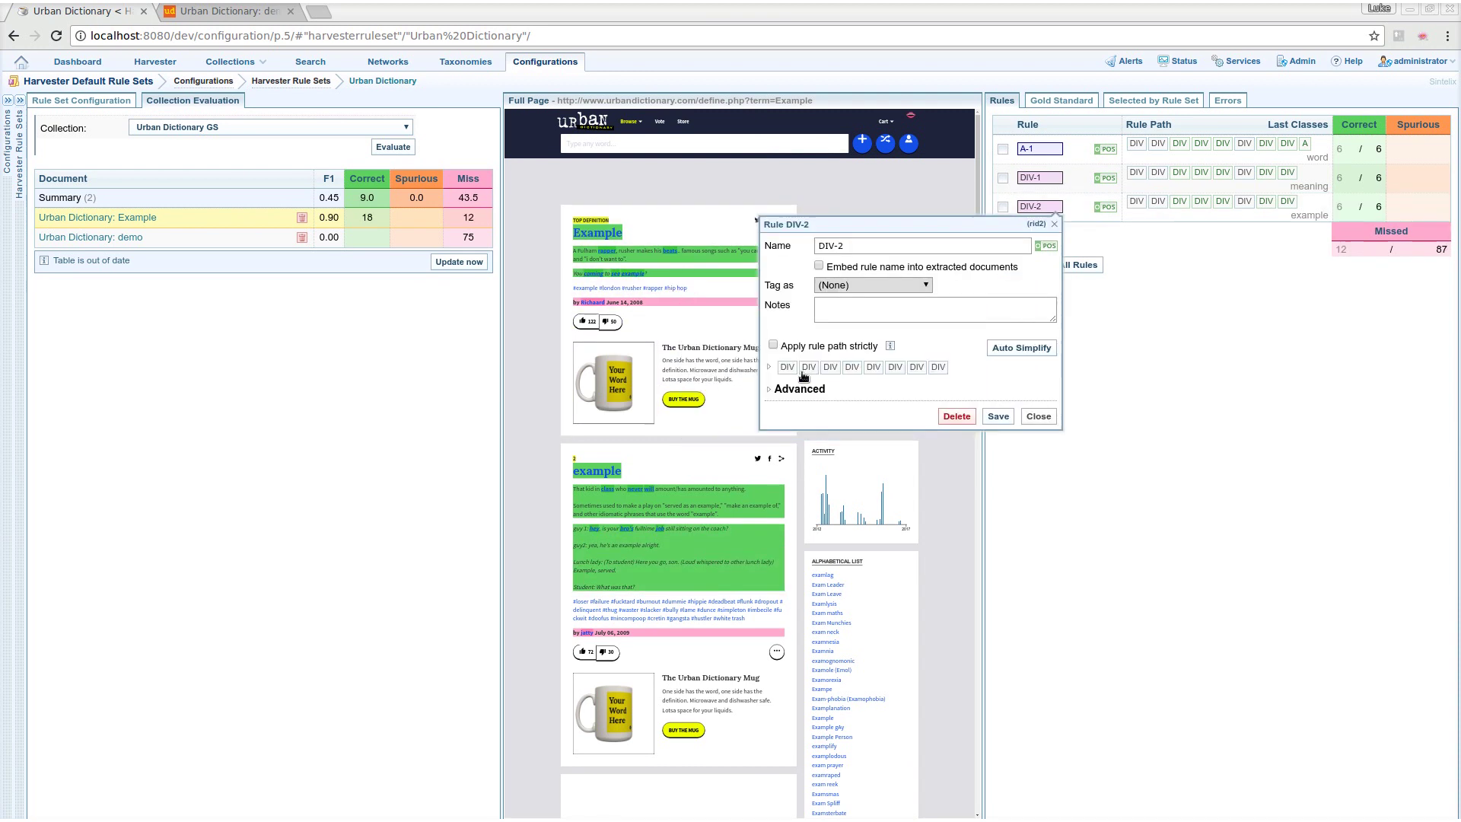
pyautogui.click(699, 302)
# - Add rules for the contributor byline (DIV-3) and contributor name (A-2), tagging A-2 as Person
pyautogui.click(695, 302)
pyautogui.click(916, 454)
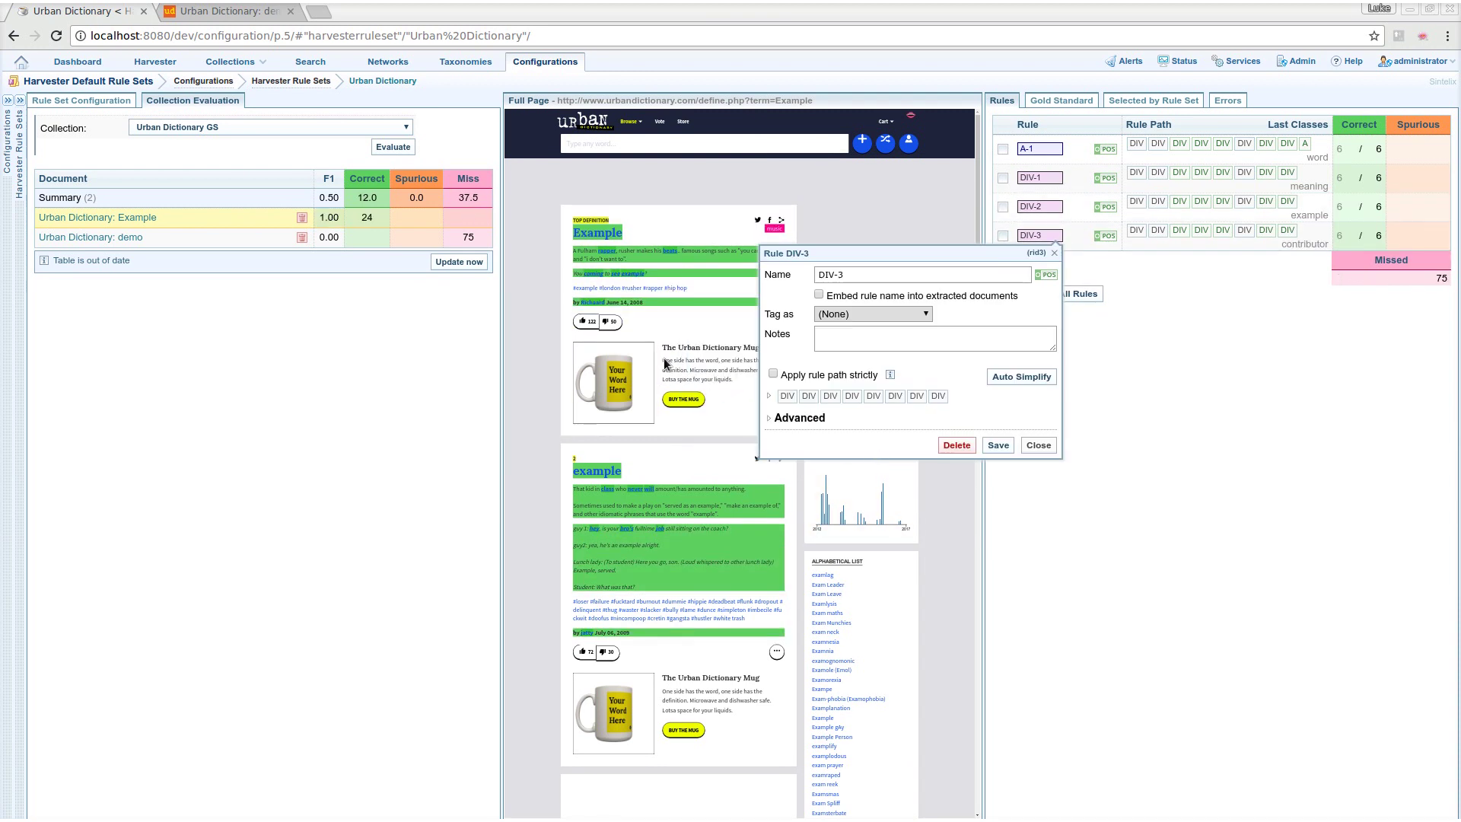
pyautogui.click(604, 303)
pyautogui.click(604, 303)
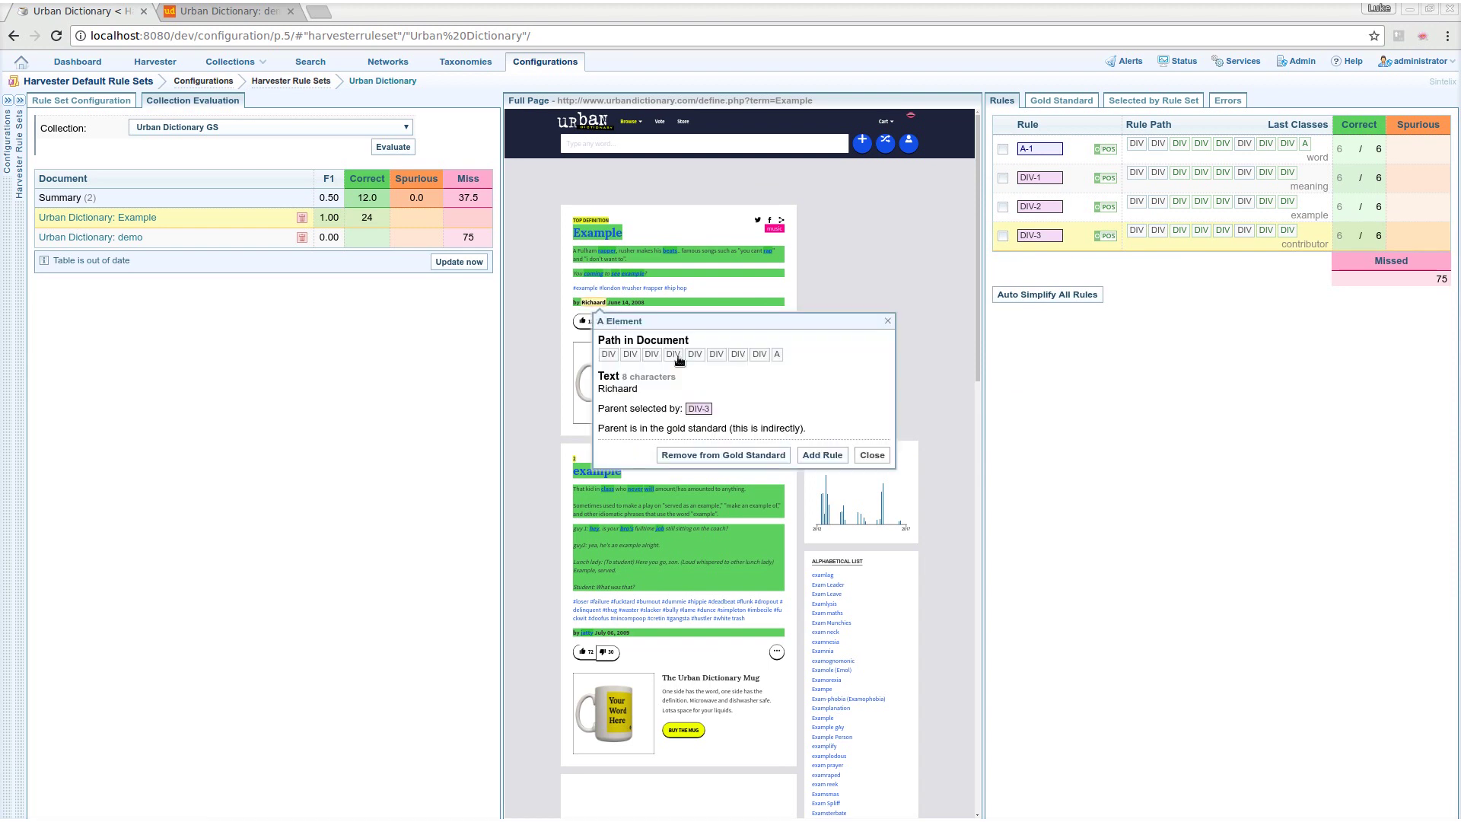
pyautogui.click(822, 455)
pyautogui.click(878, 340)
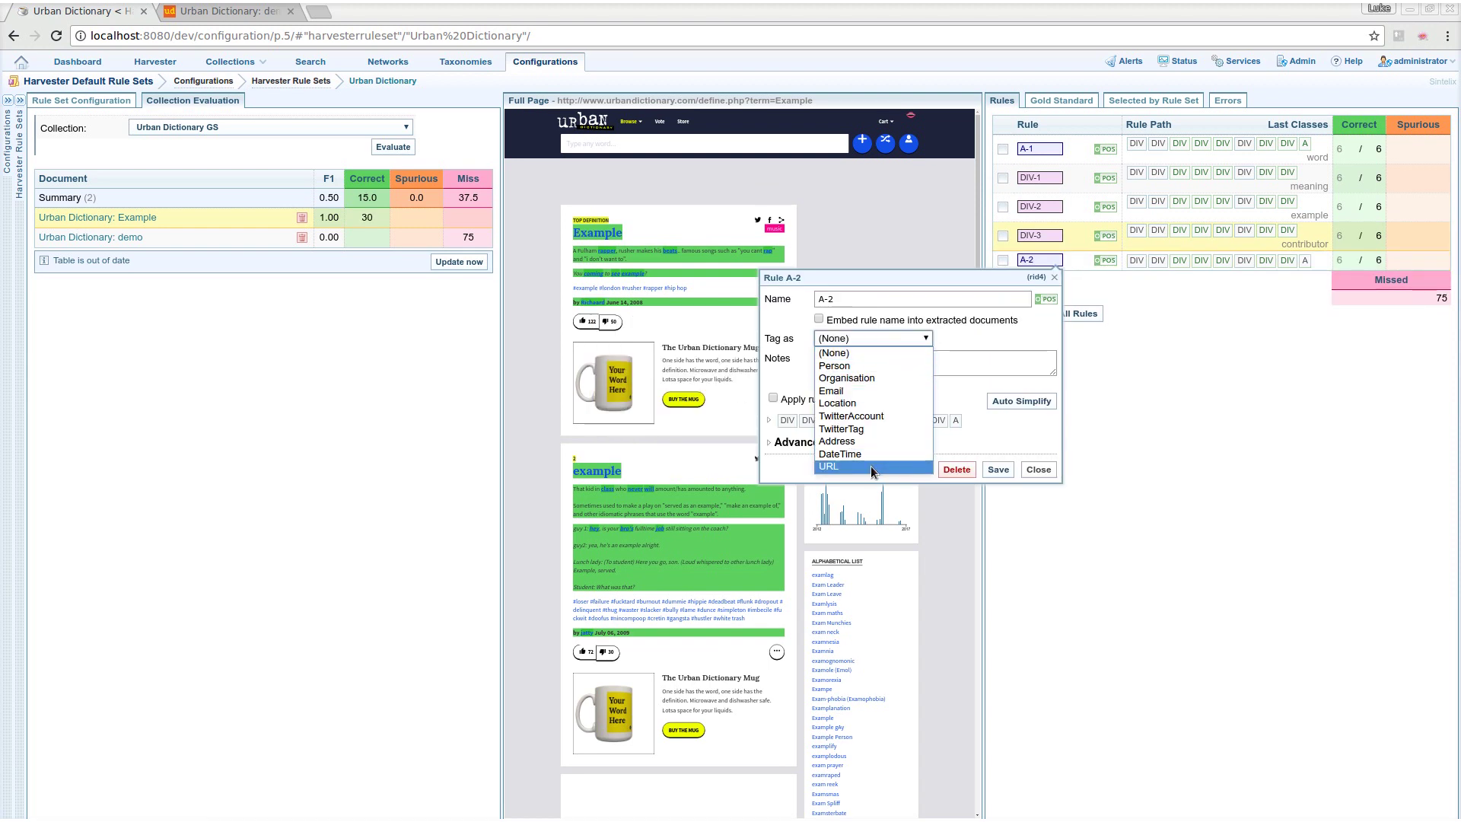
pyautogui.click(840, 365)
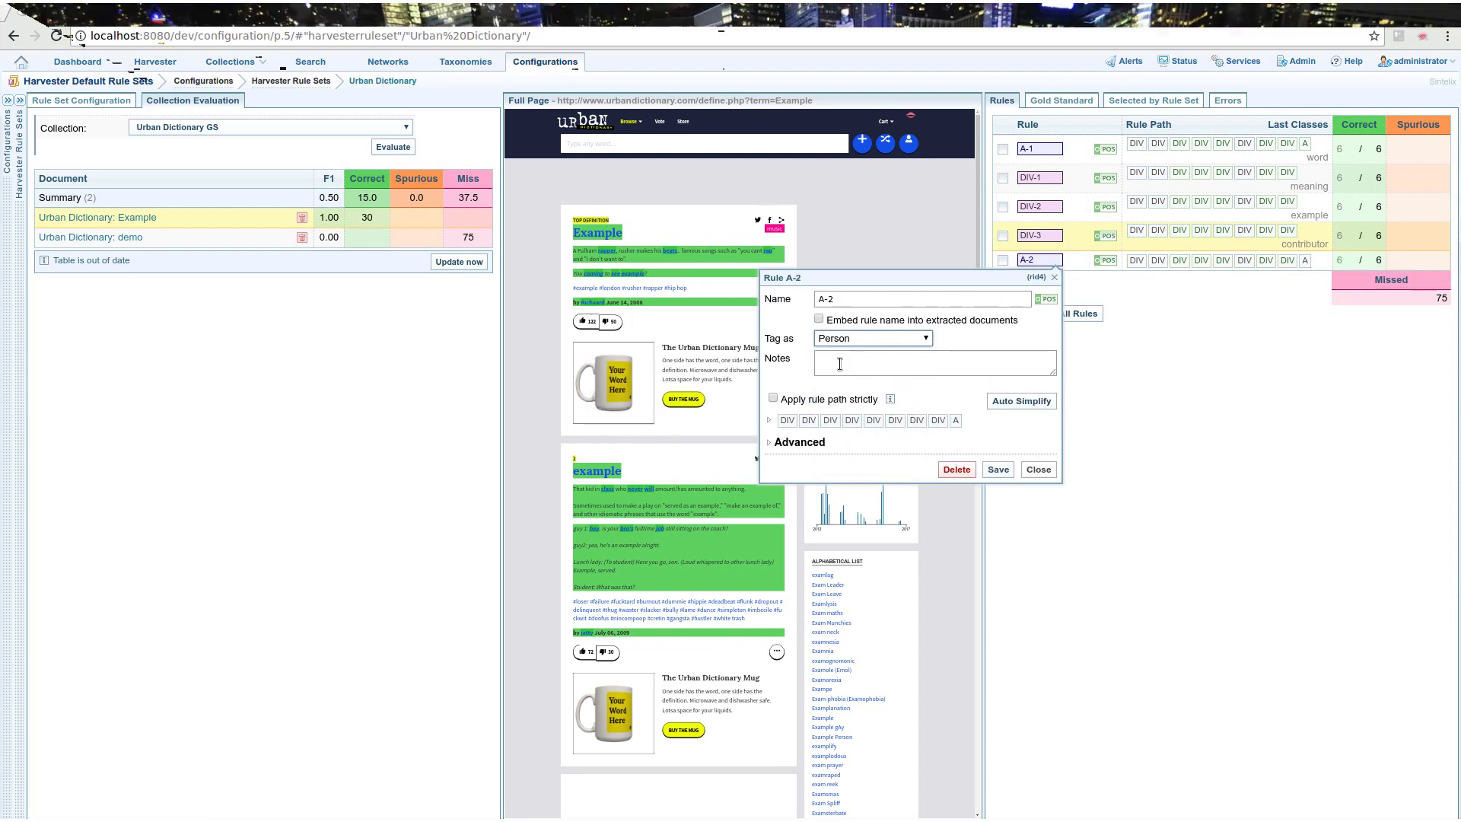
pyautogui.click(998, 470)
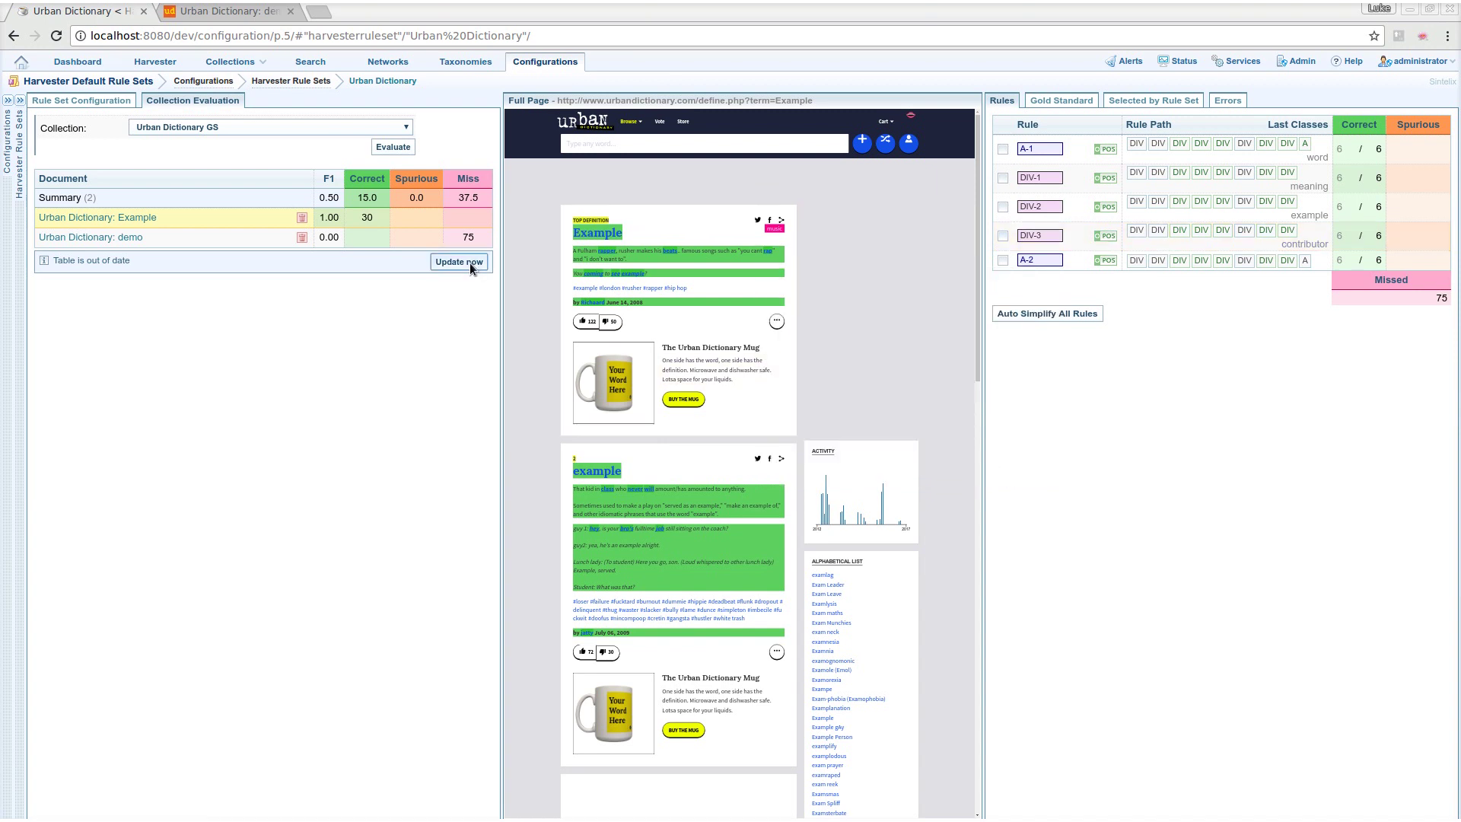
# - Refresh the evaluation scores and auto-simplify all rule paths
pyautogui.click(469, 262)
pyautogui.click(1039, 313)
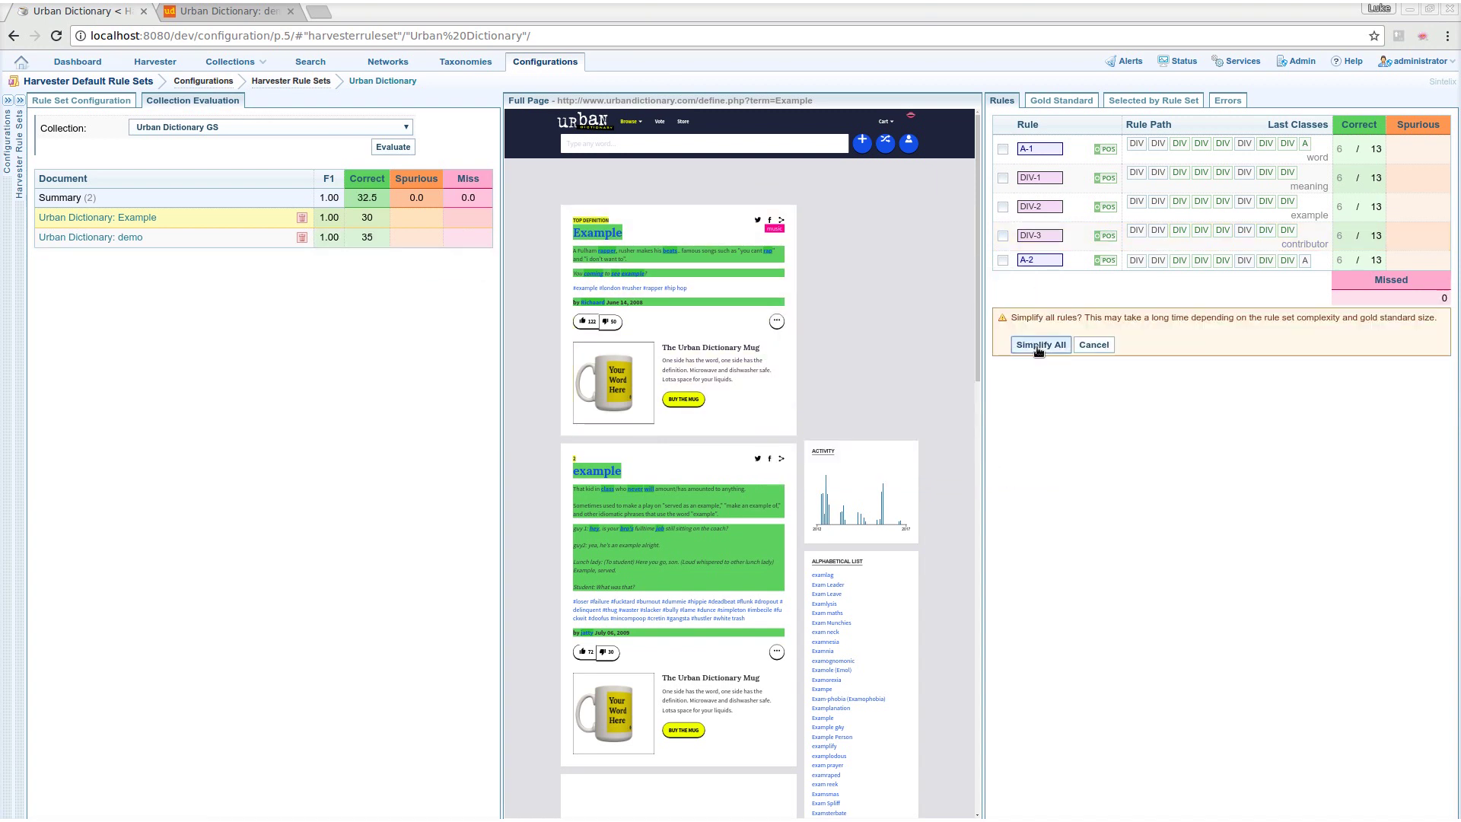
pyautogui.click(1039, 345)
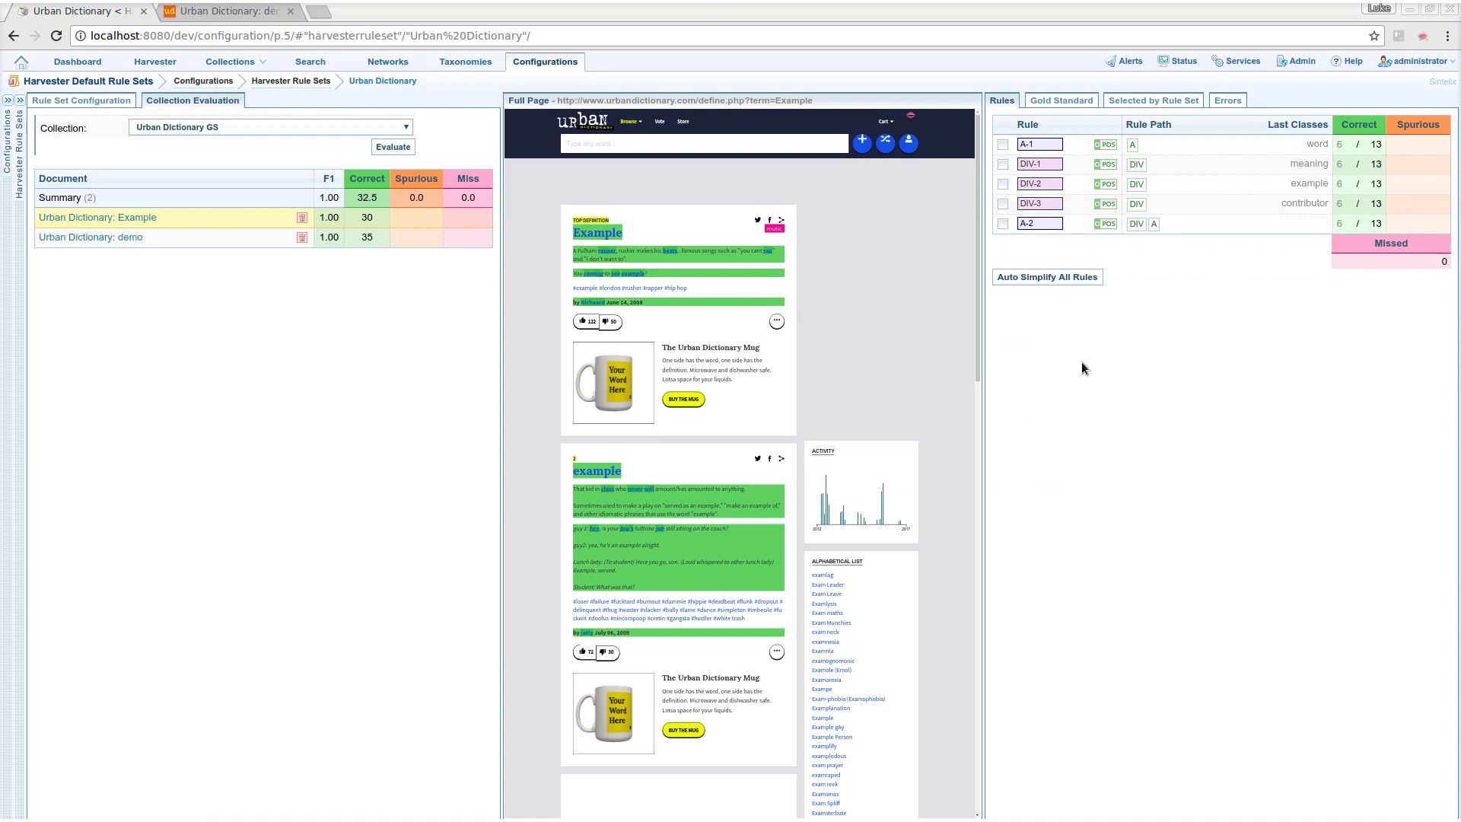
# - Queue the two Urban Dictionary URLs and batch harvest them into Testing Demo
pyautogui.click(61, 101)
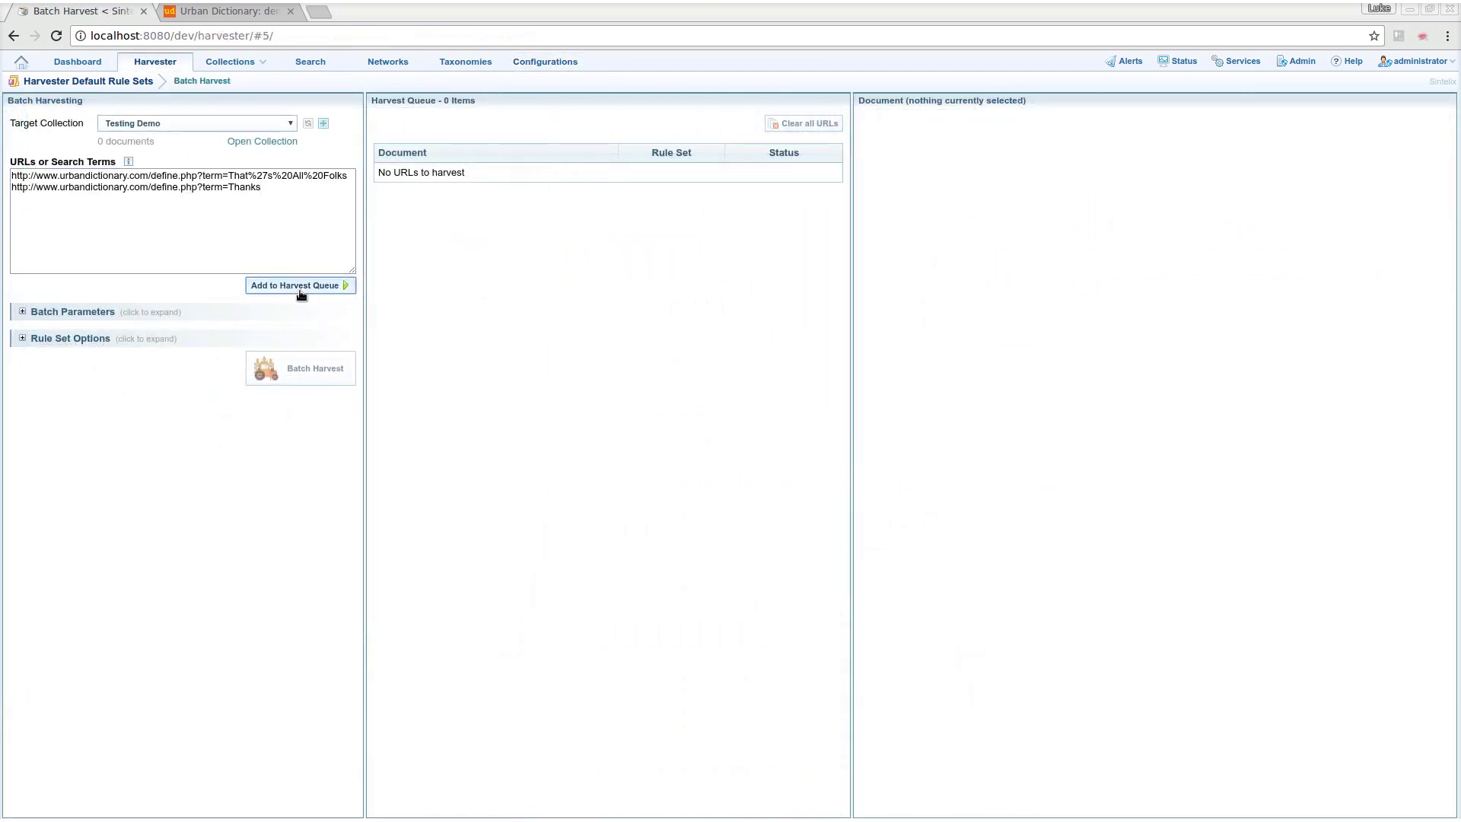
pyautogui.click(301, 288)
pyautogui.click(300, 370)
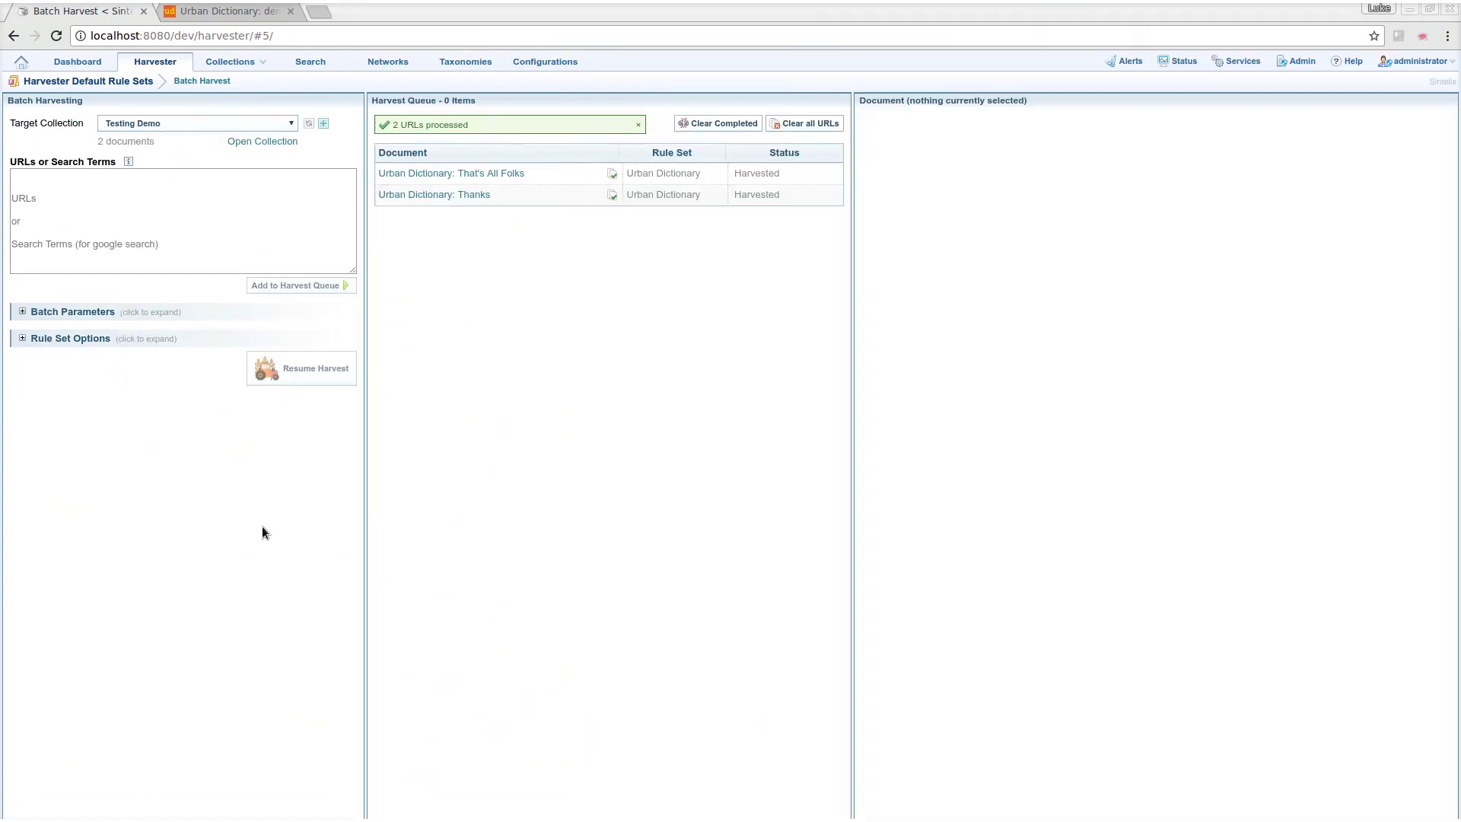
# - Preview the harvested That's All Folks and Thanks pages with their extracted text
pyautogui.click(461, 176)
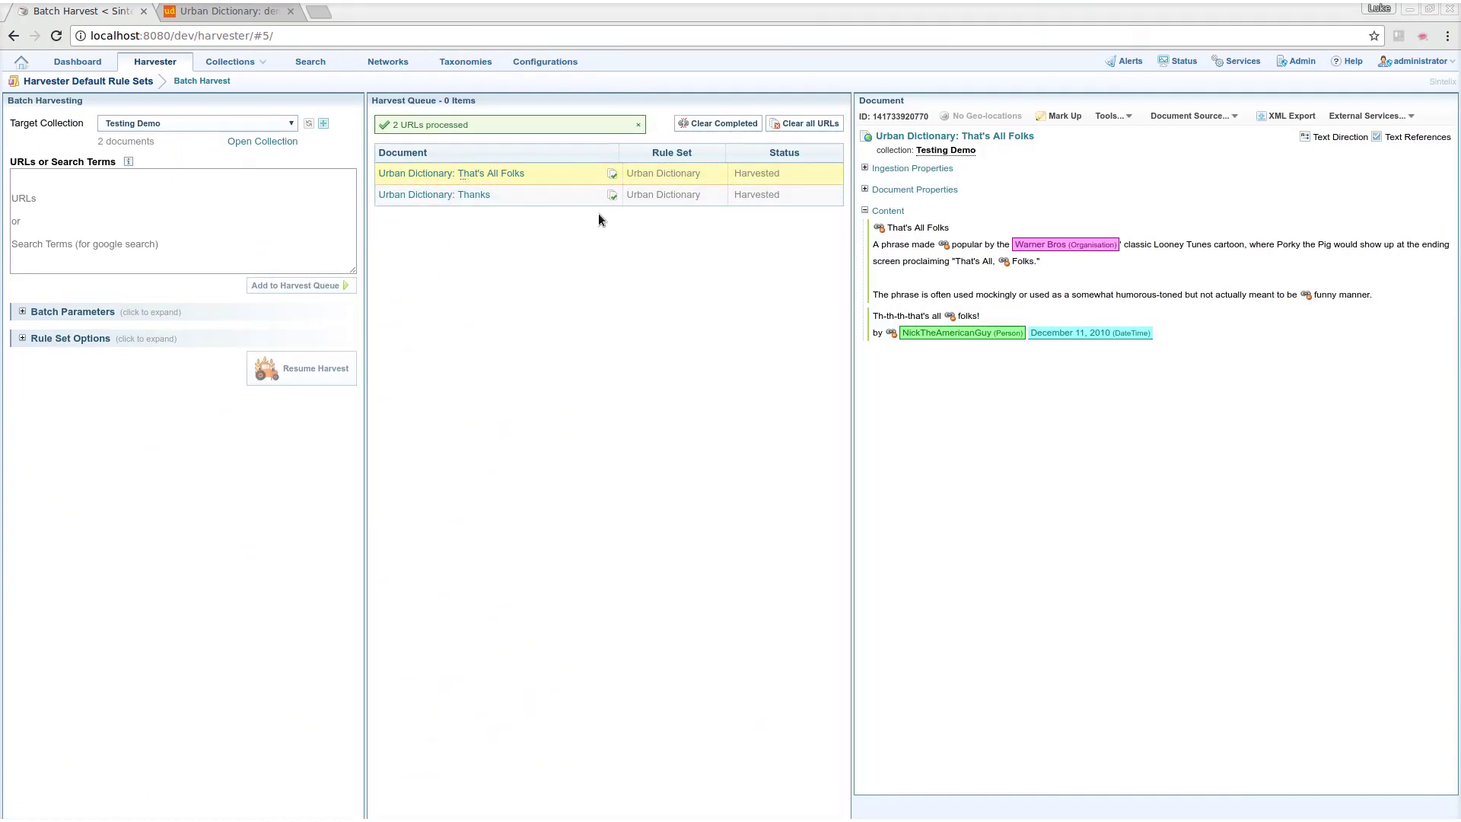
pyautogui.click(613, 175)
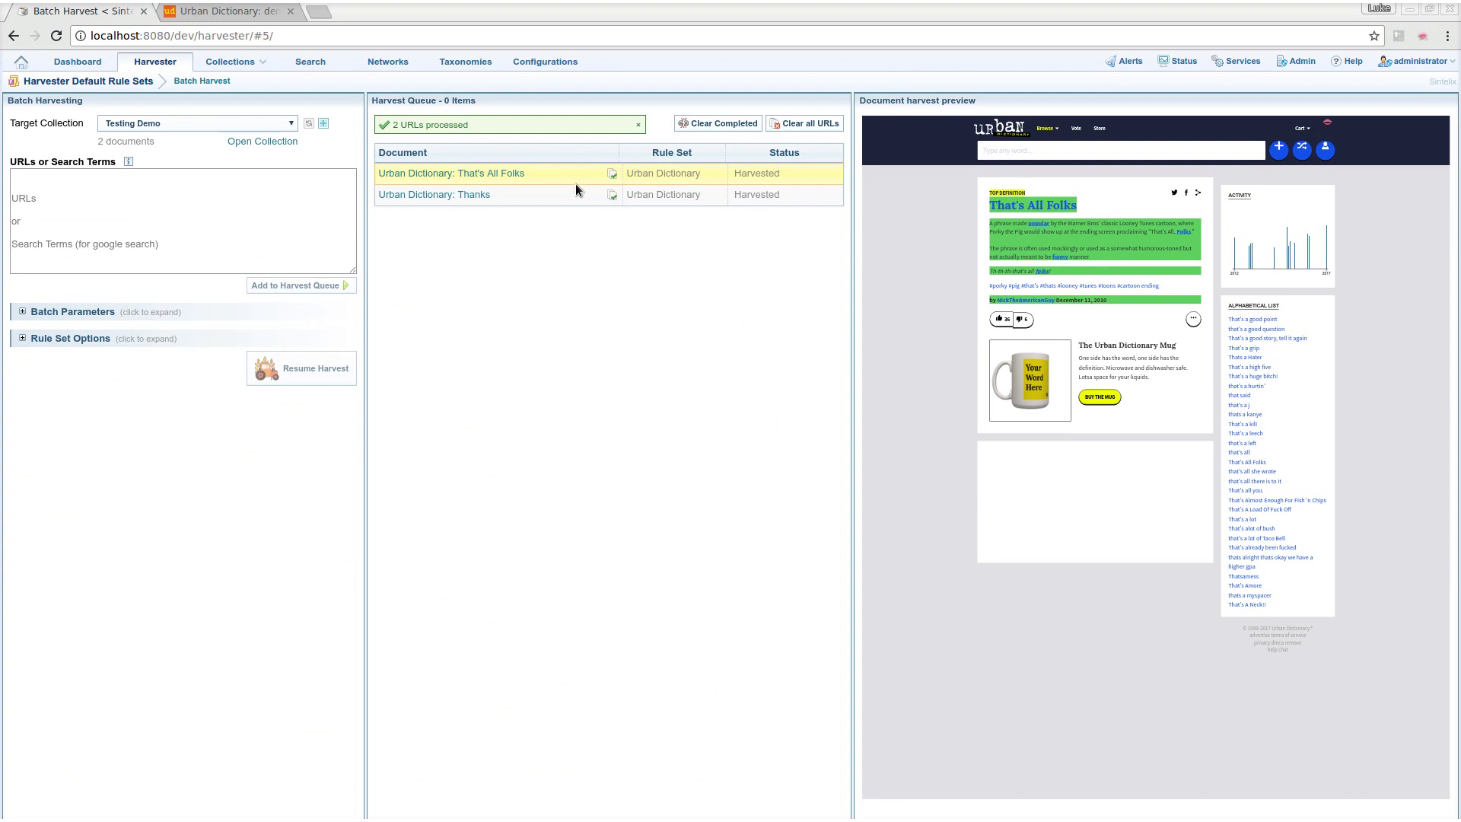
pyautogui.click(467, 194)
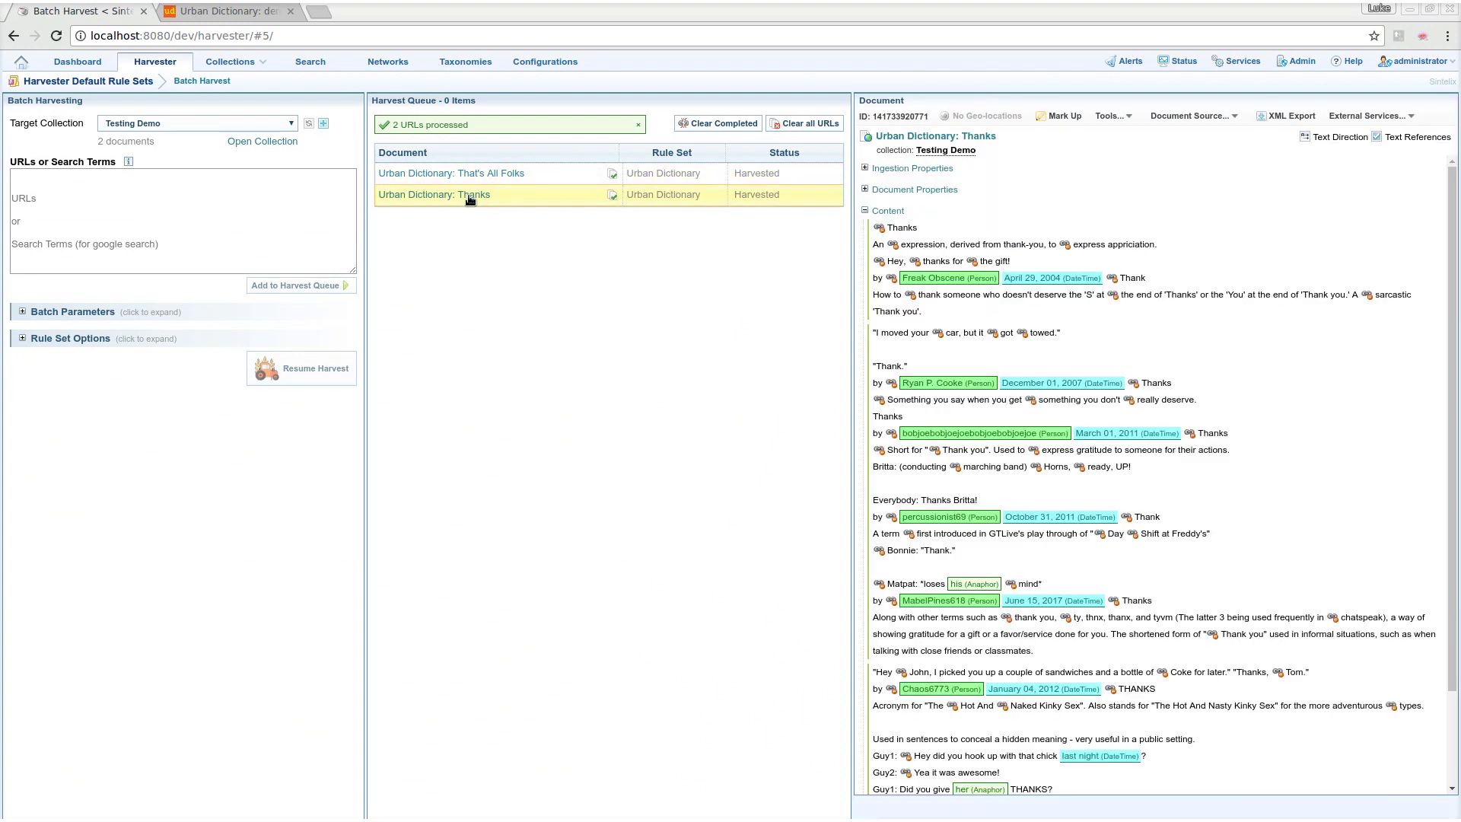
pyautogui.click(611, 196)
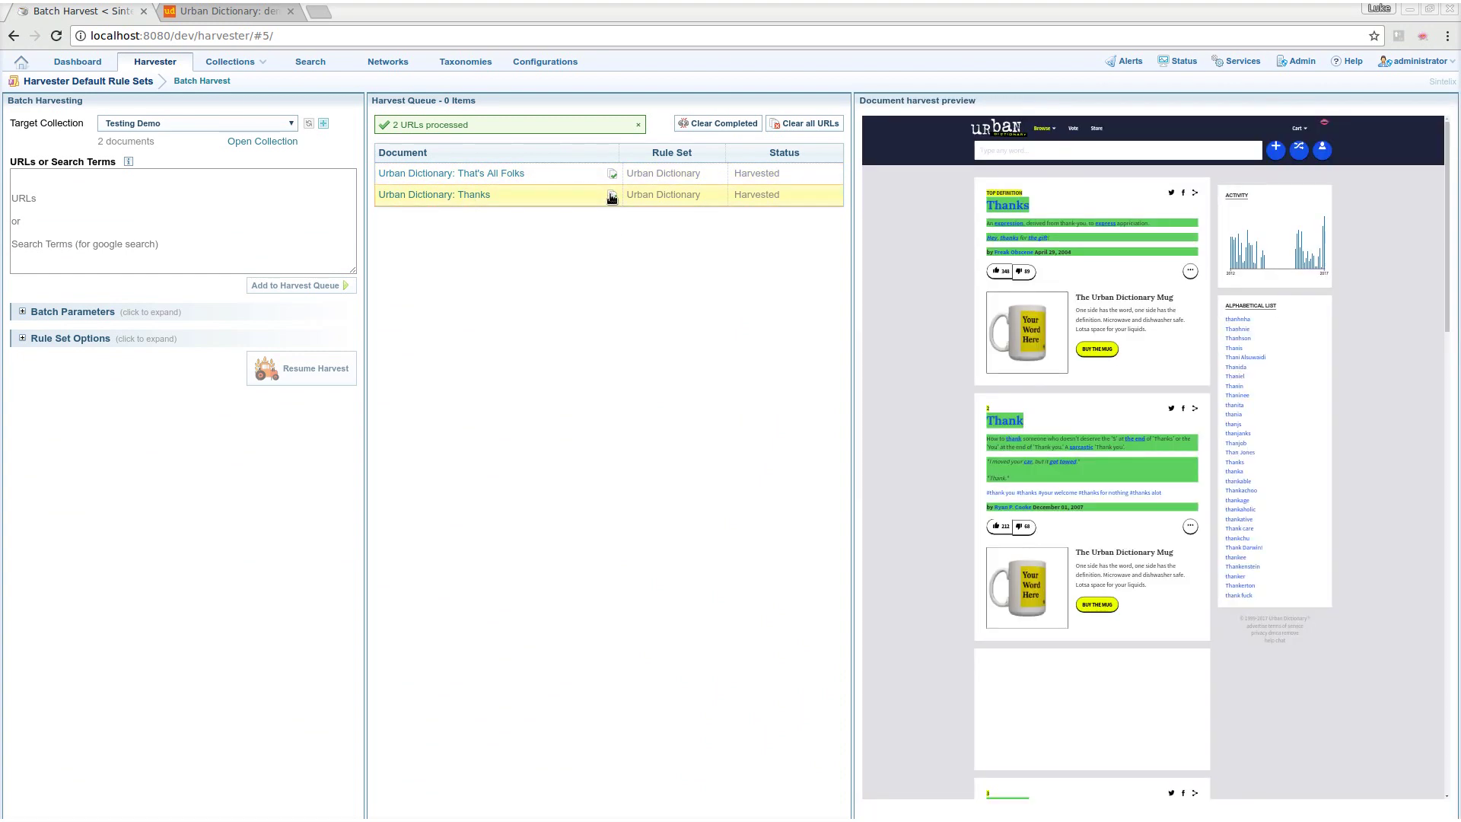